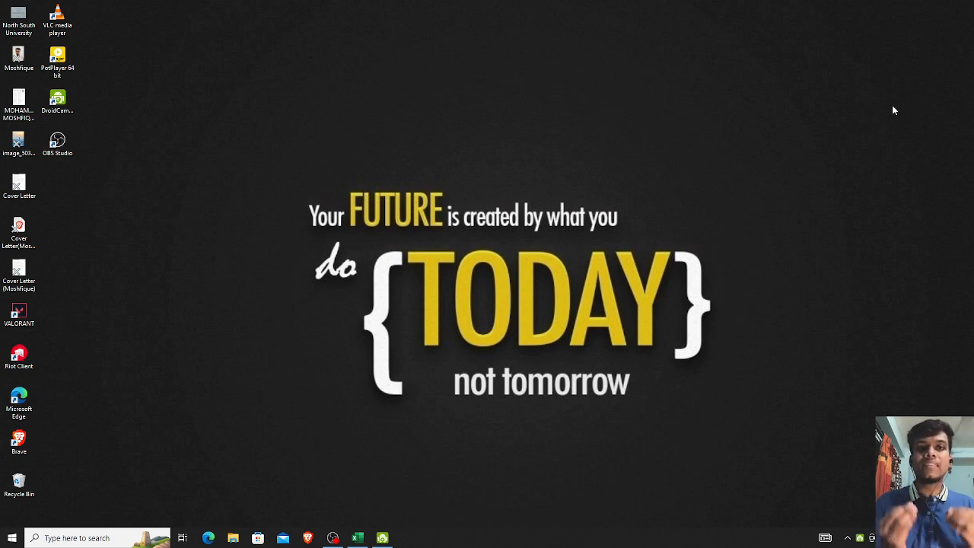
Switch to the open Excel workbook and select ranges down column A and across row 8 from A to G
{"action": "left_click", "coordinate": [357, 538]}
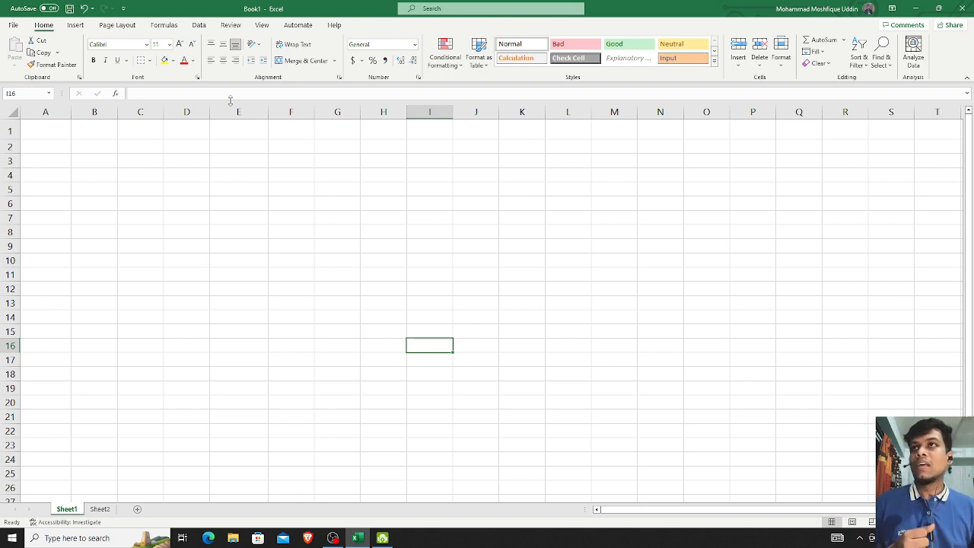
{"action": "left_click_drag", "start_coordinate": [64, 131], "coordinate": [48, 443]}
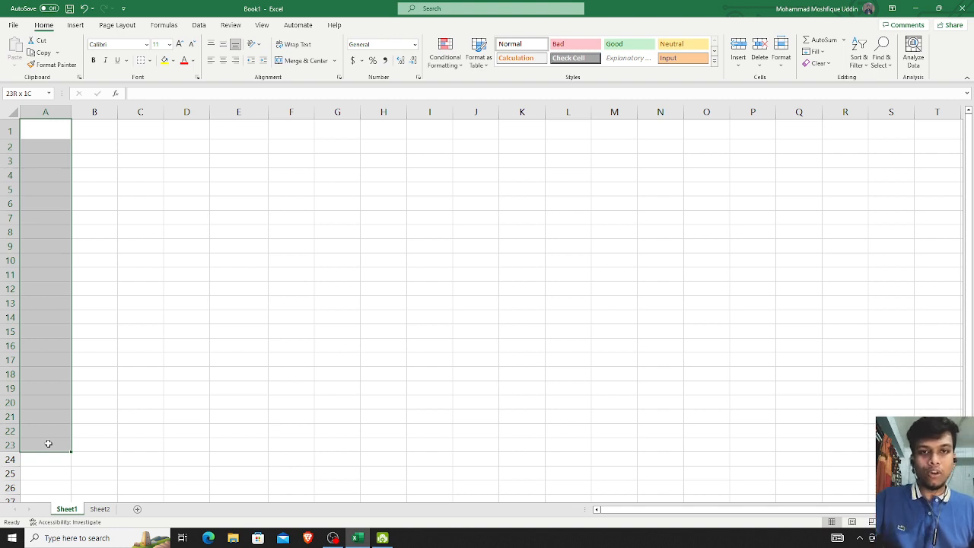
{"action": "left_click", "coordinate": [84, 298]}
{"action": "left_click_drag", "start_coordinate": [57, 232], "coordinate": [358, 230]}
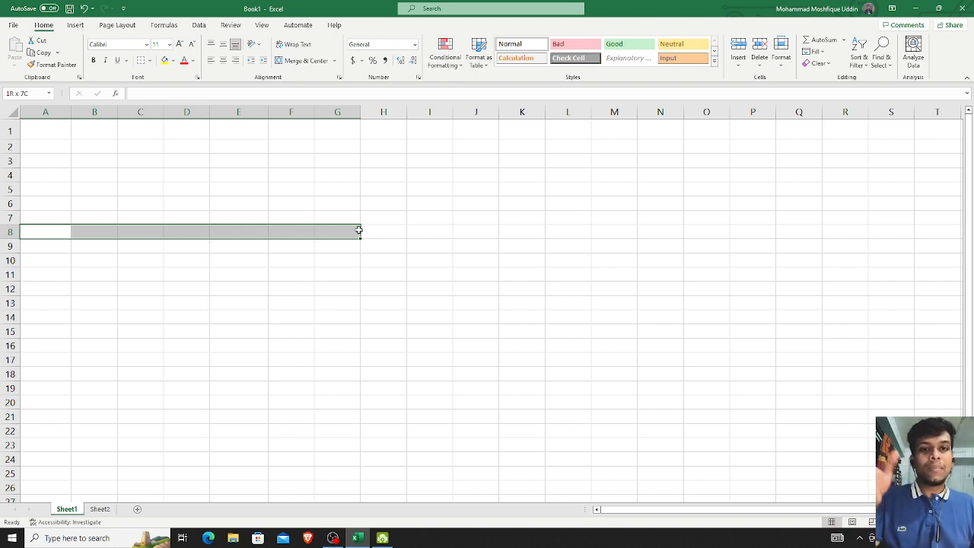
{"action": "left_click_drag", "start_coordinate": [359, 230], "coordinate": [360, 232]}
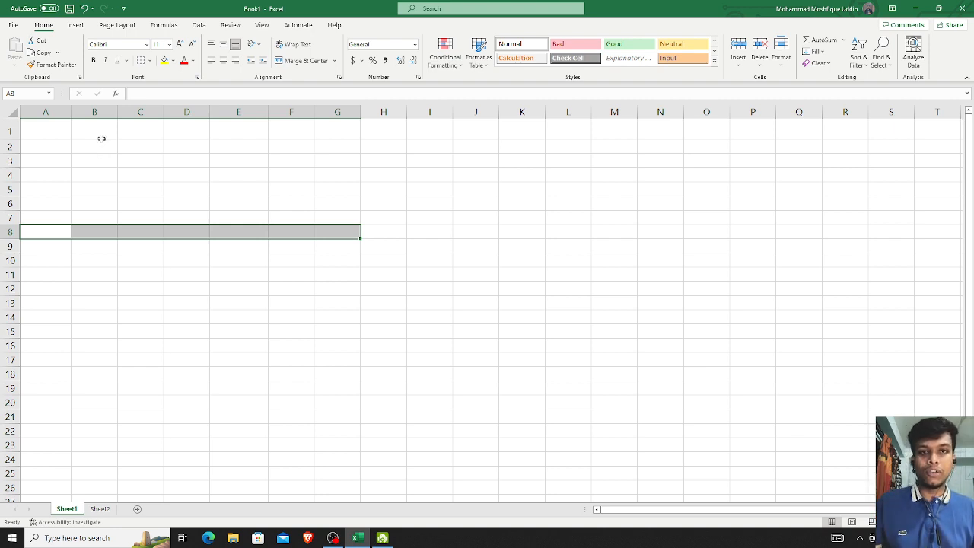
Enter the column headers Name in cell A2 and Roll in cell B2
{"action": "left_click", "coordinate": [49, 150]}
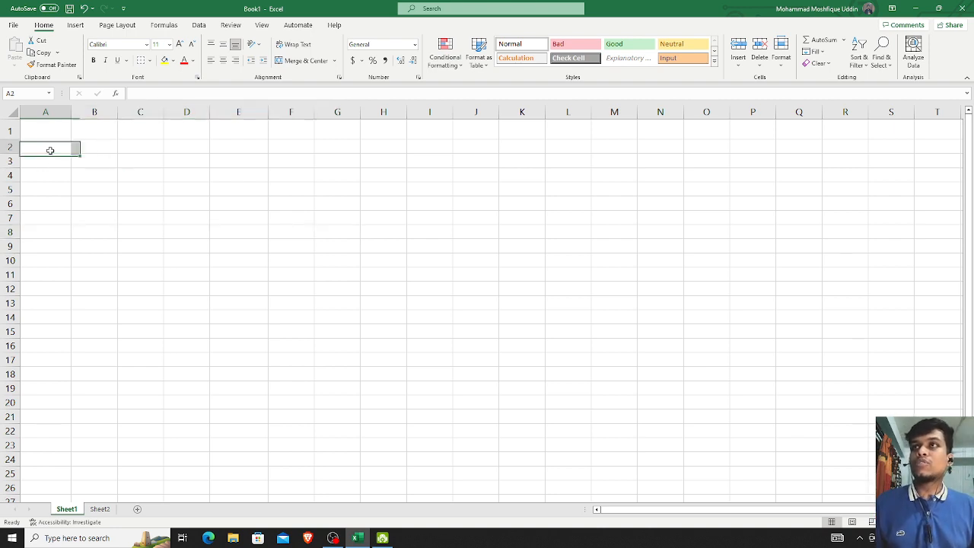
{"action": "type", "text": "Name"}
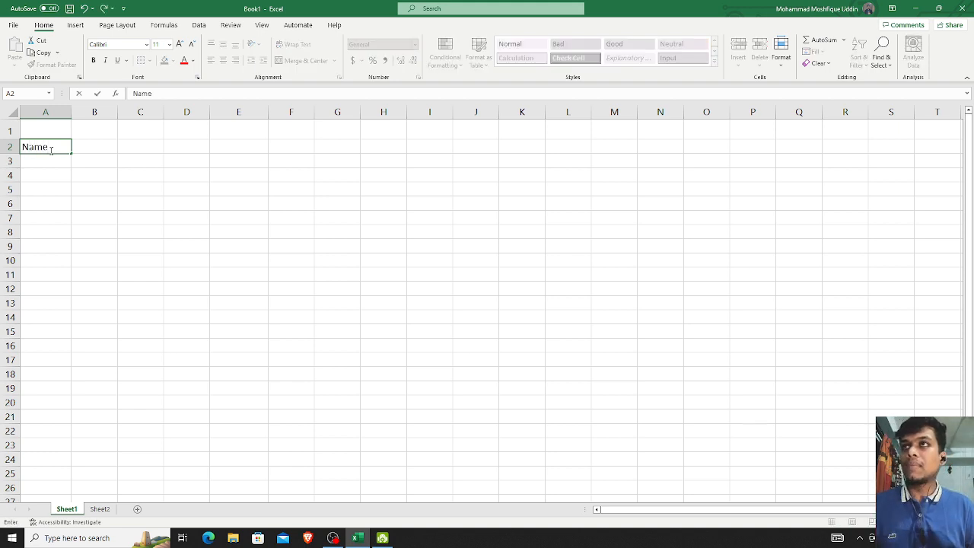
{"action": "key", "text": "Tab"}
{"action": "type", "text": "Roll"}
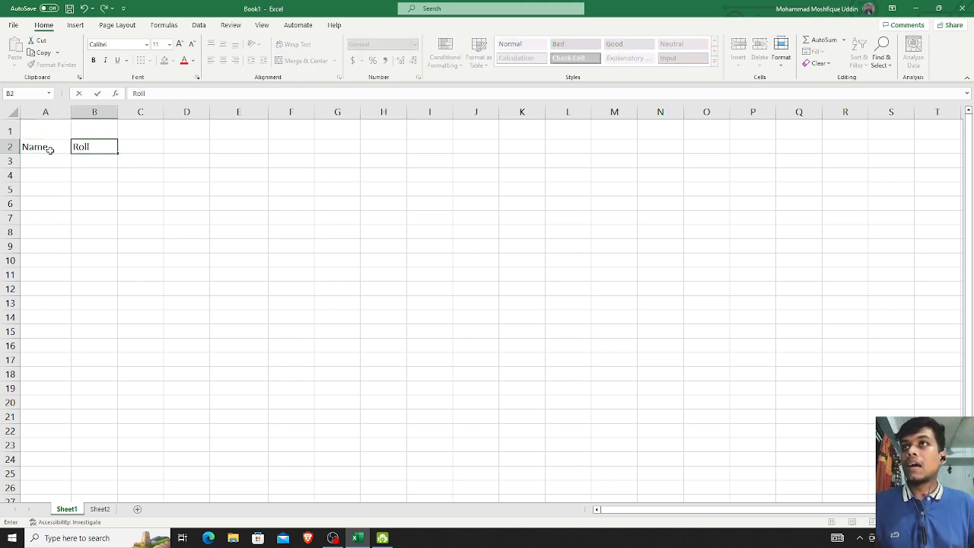
Enter the two students' first names in cells A3 and A4 under the Name header
{"action": "left_click", "coordinate": [45, 163]}
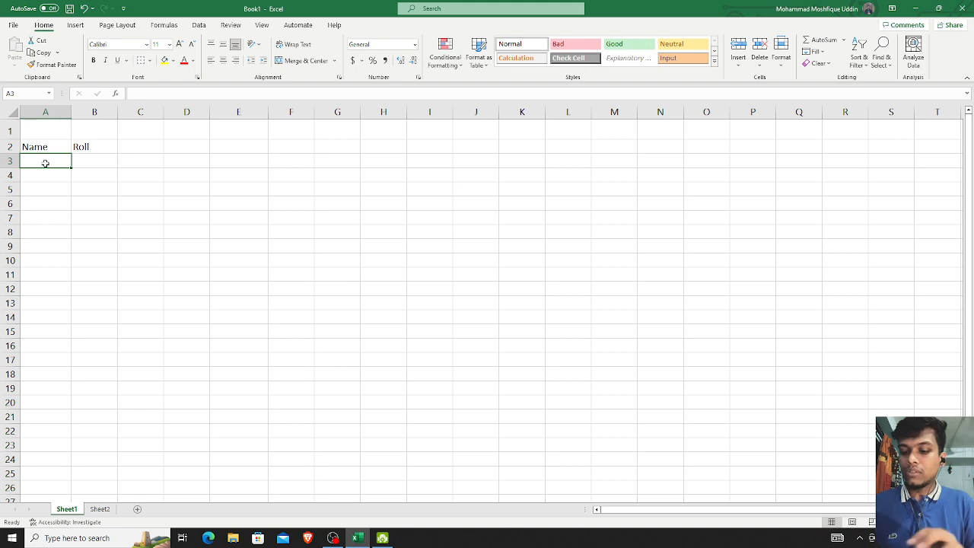
{"action": "type", "text": "Sakib"}
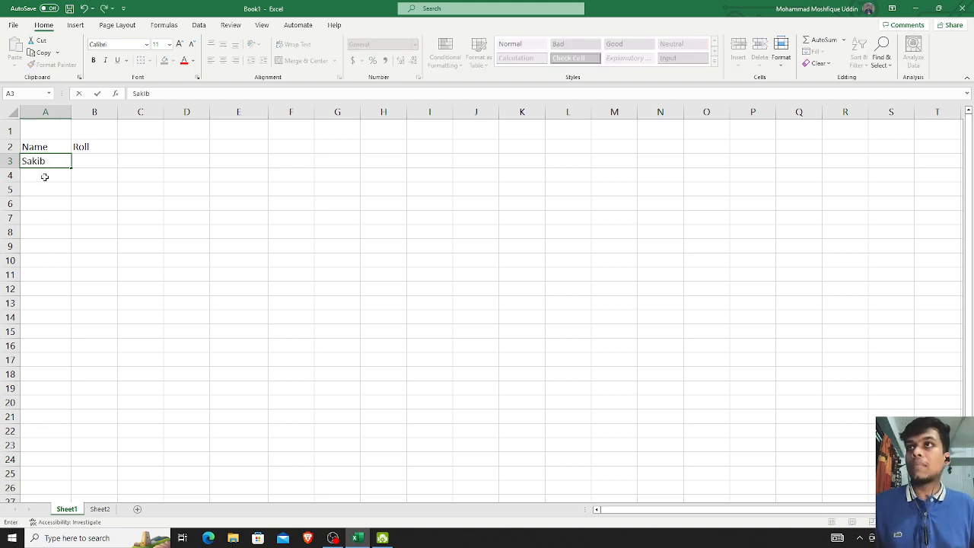
{"action": "left_click", "coordinate": [45, 177]}
{"action": "type", "text": "M"}
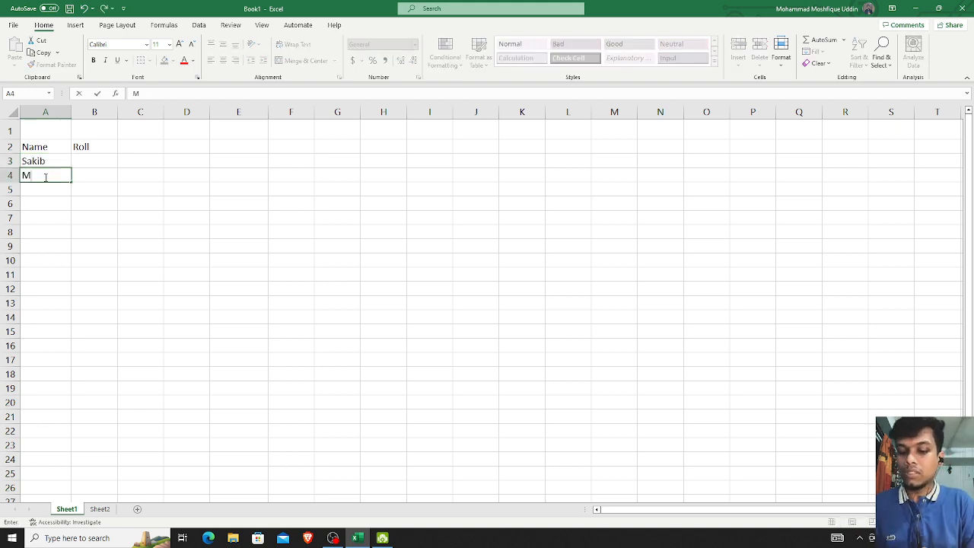
{"action": "type", "text": "ushfiq"}
Enter the roll values 2 in cell B3 and 5 in cell B4
{"action": "left_click", "coordinate": [78, 159]}
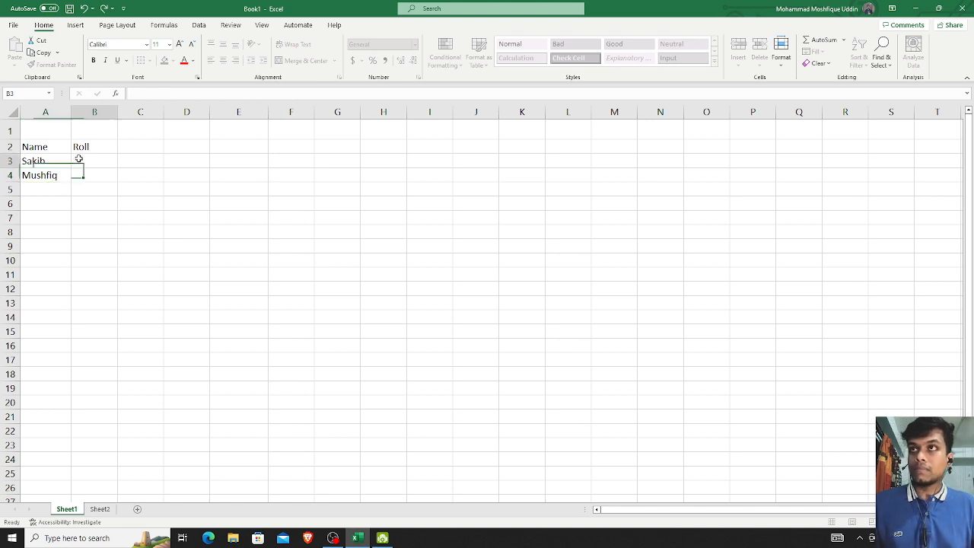
{"action": "type", "text": "2"}
{"action": "left_click", "coordinate": [102, 174]}
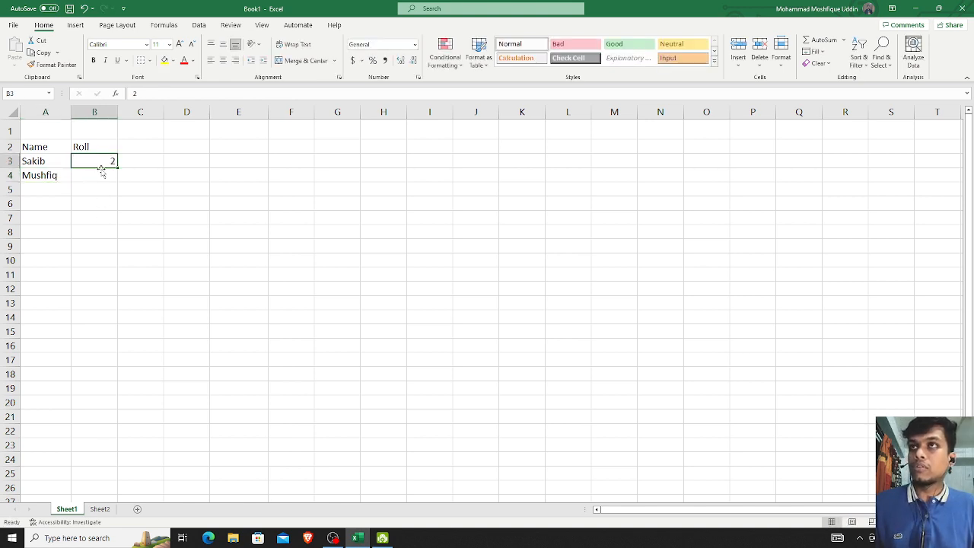
{"action": "type", "text": "5"}
{"action": "left_click", "coordinate": [112, 201]}
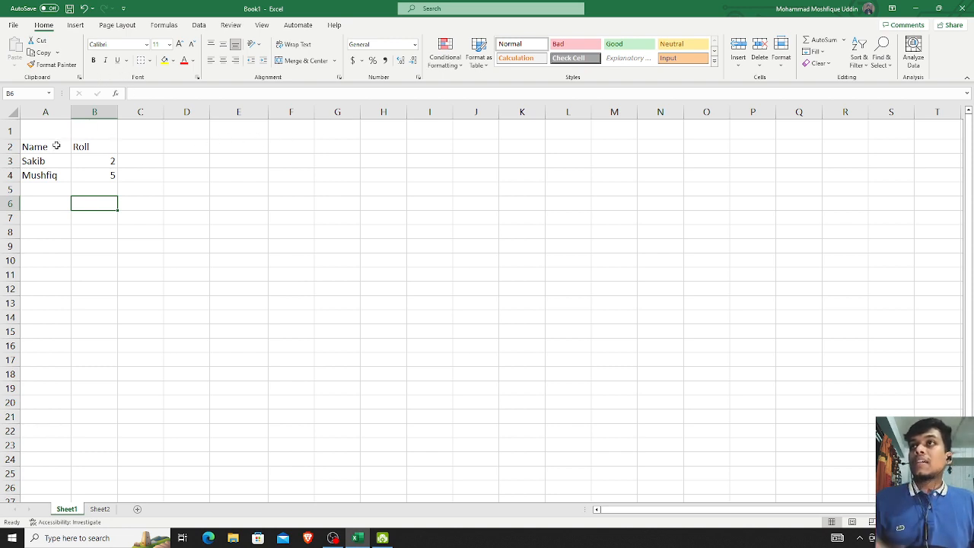
Make the Name and Roll headers in A2:B2 bold
{"action": "left_click_drag", "start_coordinate": [58, 144], "coordinate": [104, 147]}
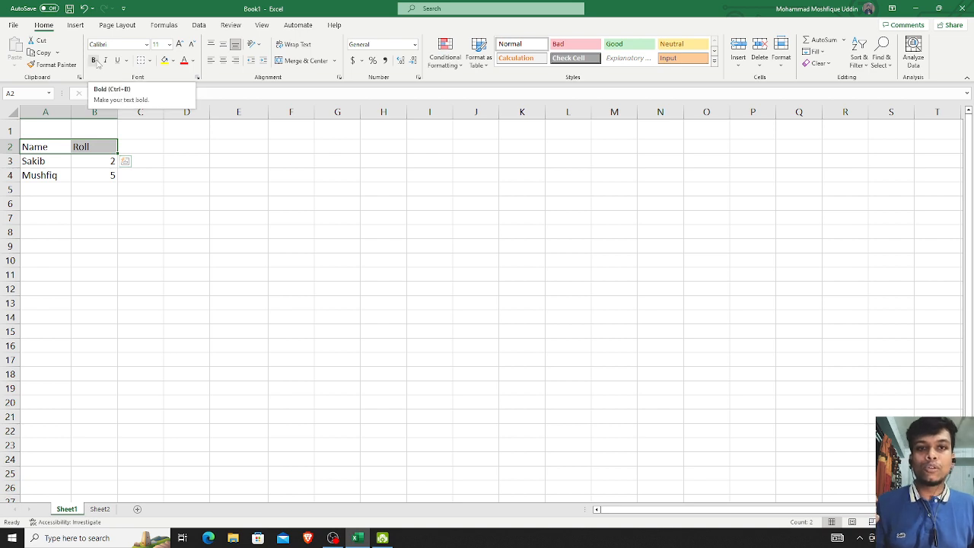
{"action": "left_click", "coordinate": [93, 60]}
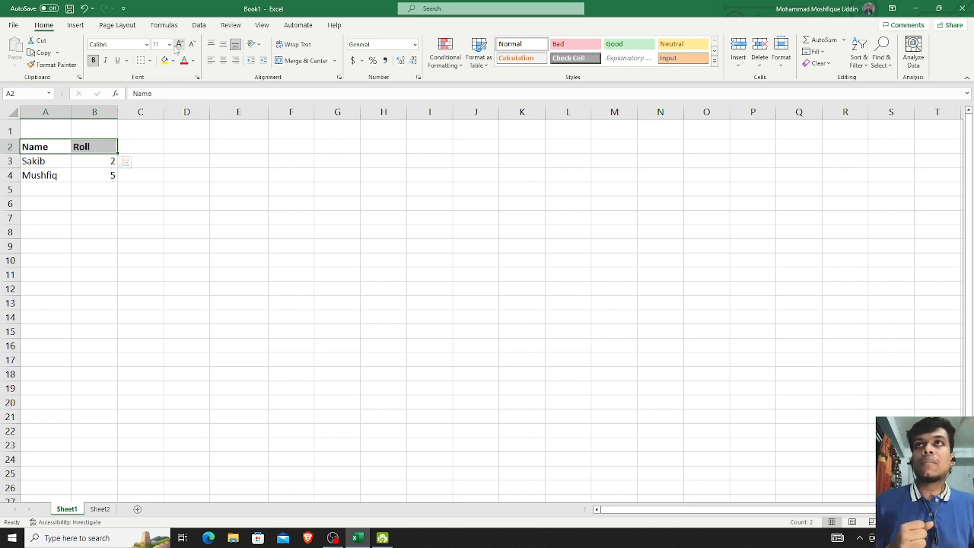
Enlarge the header text by two size steps, shrink it back, and look through the available fonts
{"action": "left_click", "coordinate": [179, 43]}
{"action": "left_click", "coordinate": [179, 43]}
{"action": "left_click", "coordinate": [192, 43]}
{"action": "left_click", "coordinate": [192, 43]}
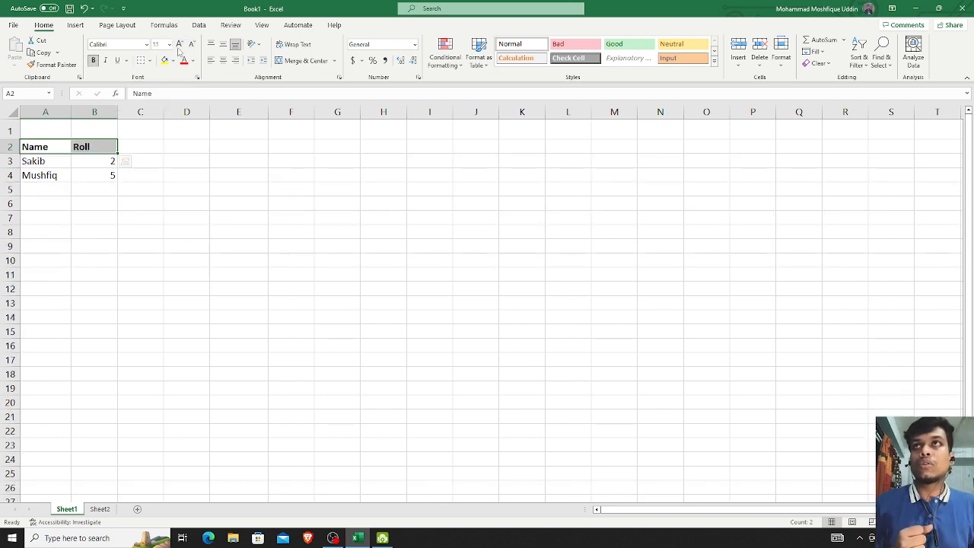
{"action": "left_click", "coordinate": [146, 45]}
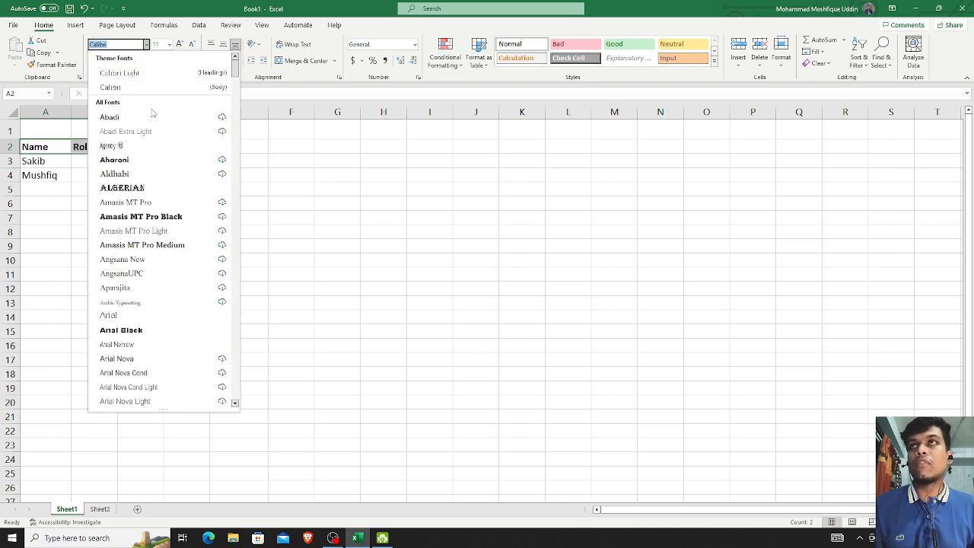
{"action": "left_click", "coordinate": [261, 162]}
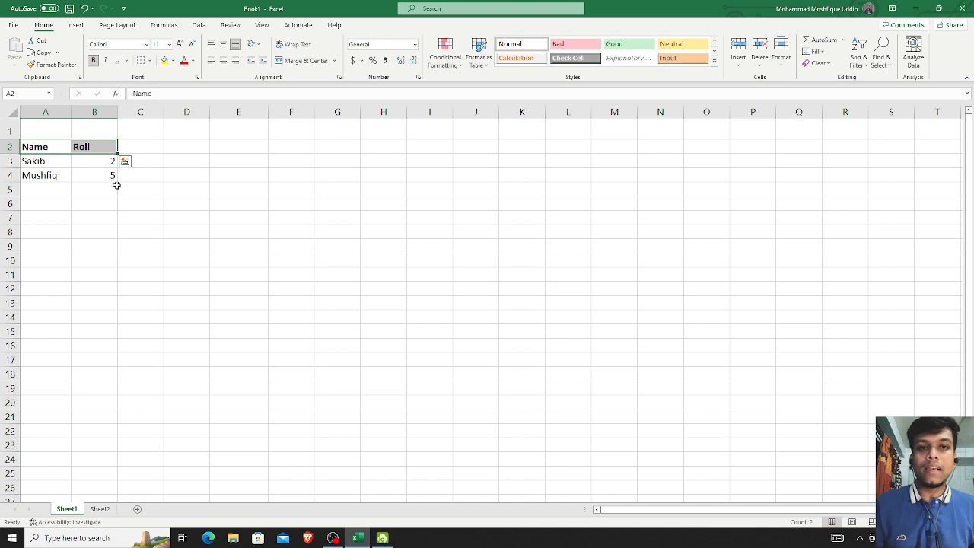
{"action": "left_click", "coordinate": [106, 230]}
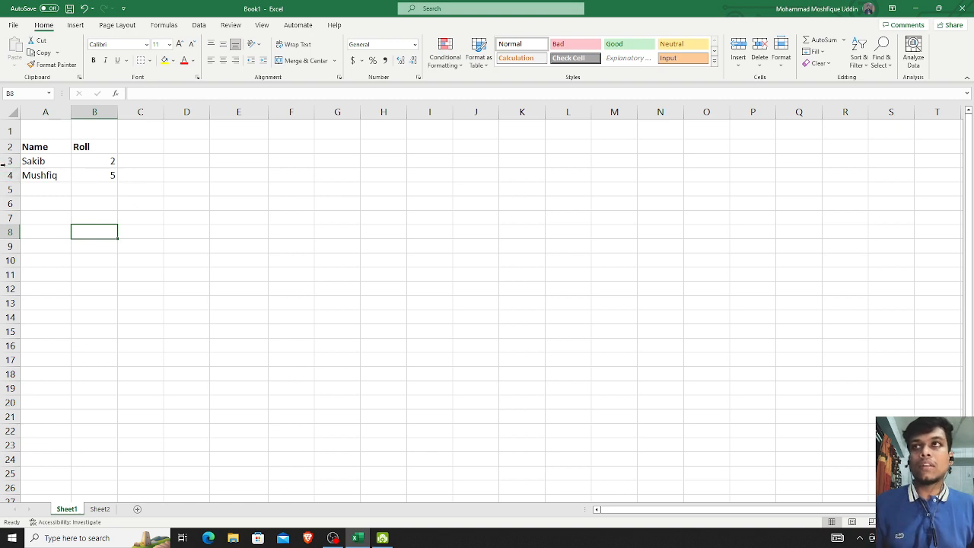
Apply All Borders to the table in cells A2:B4
{"action": "left_click", "coordinate": [150, 62]}
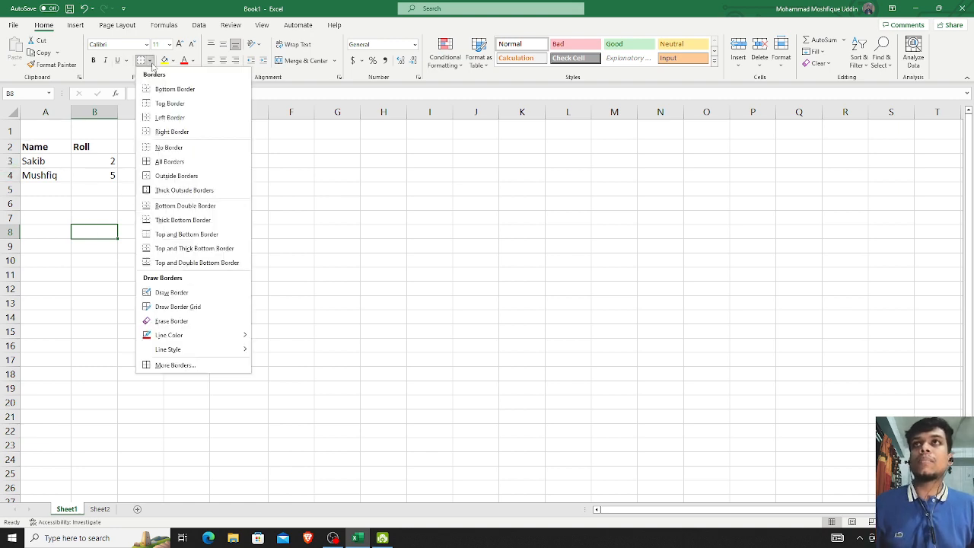
{"action": "left_click", "coordinate": [58, 161]}
{"action": "left_click", "coordinate": [53, 152]}
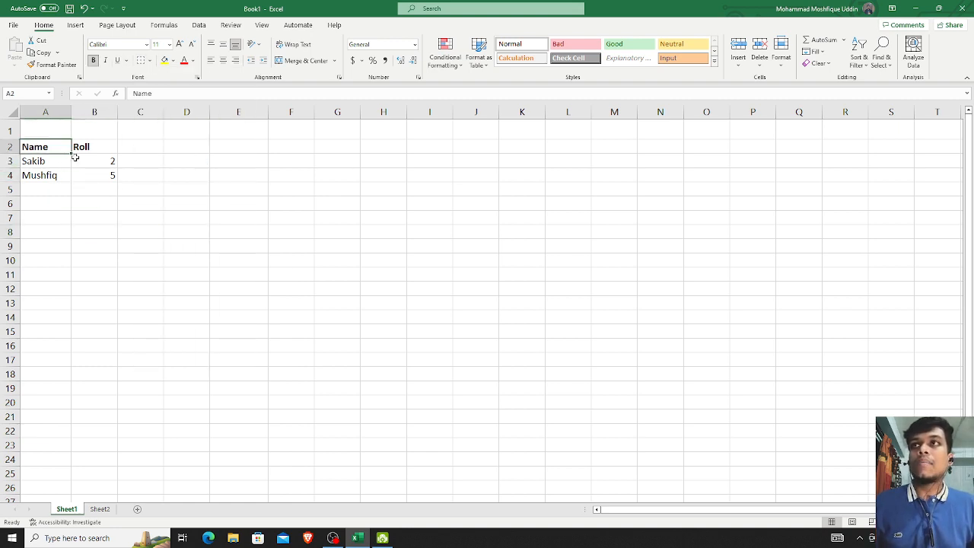
{"action": "left_click", "coordinate": [93, 174], "text": "shift"}
{"action": "left_click", "coordinate": [151, 62]}
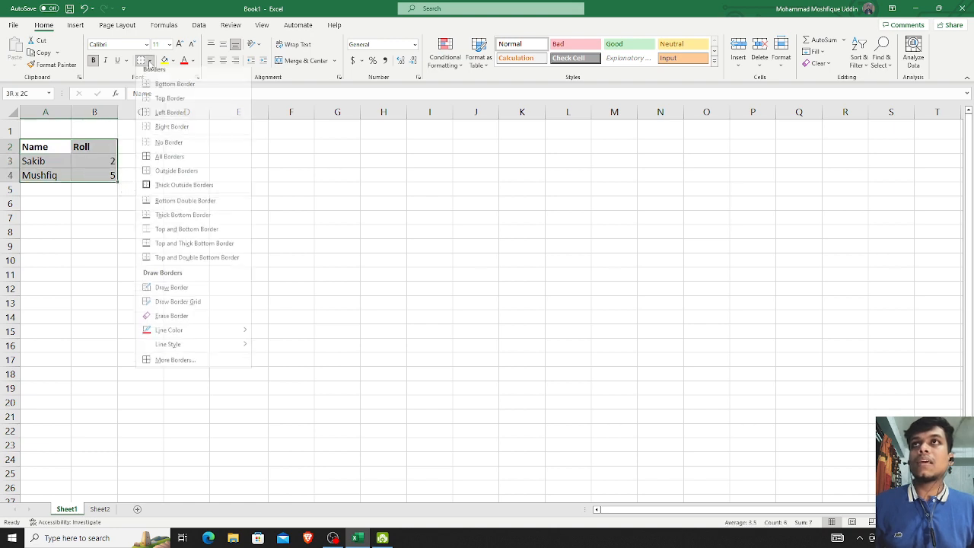
{"action": "left_click", "coordinate": [169, 157]}
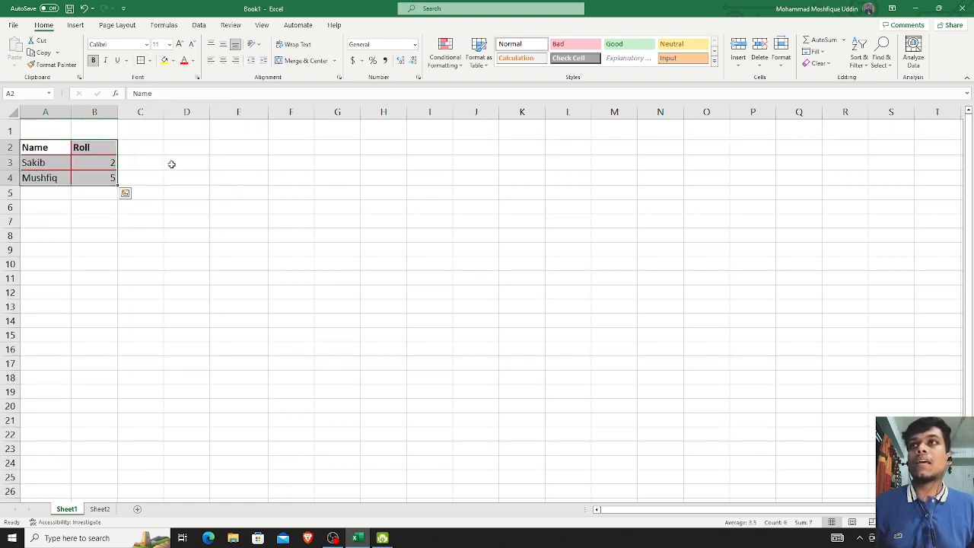
{"action": "left_click", "coordinate": [171, 165]}
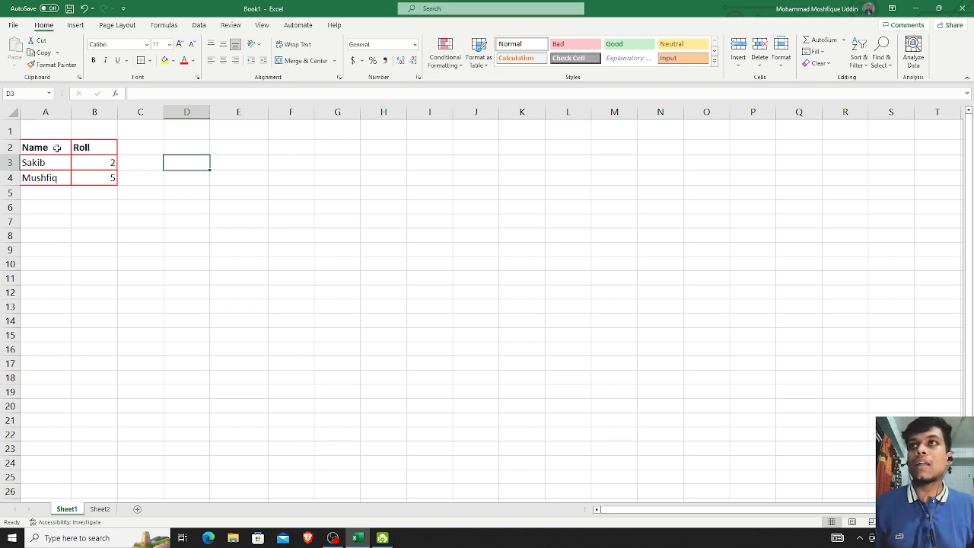
Set the border line color to black and redraw the red borders of the table A2:B4 by hand
{"action": "left_click_drag", "start_coordinate": [56, 147], "coordinate": [113, 178]}
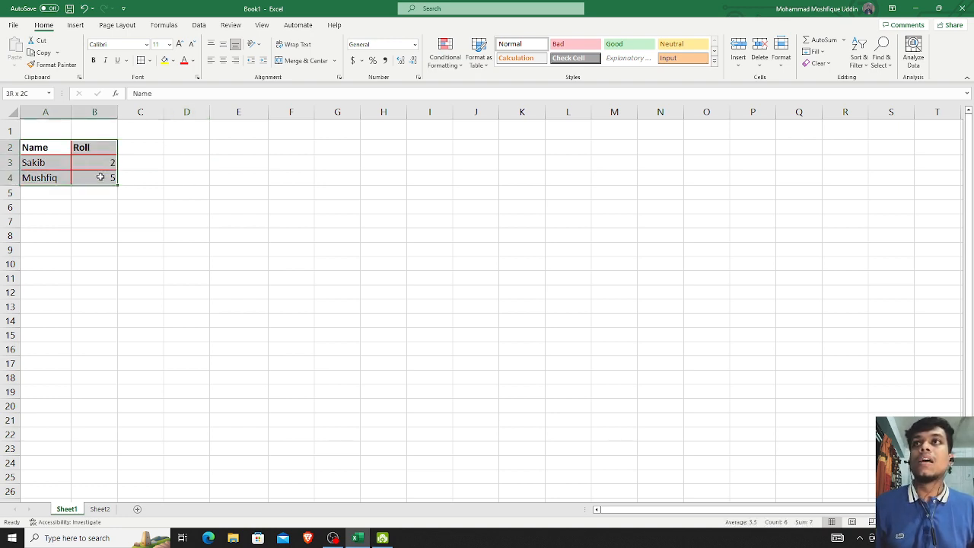
{"action": "left_click", "coordinate": [152, 62]}
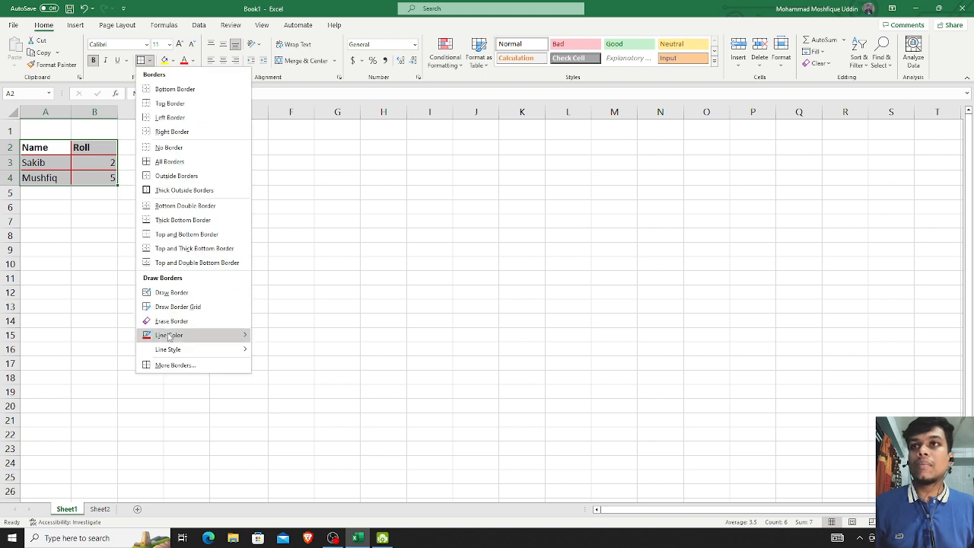
{"action": "mouse_move", "coordinate": [228, 335]}
{"action": "left_click", "coordinate": [265, 337]}
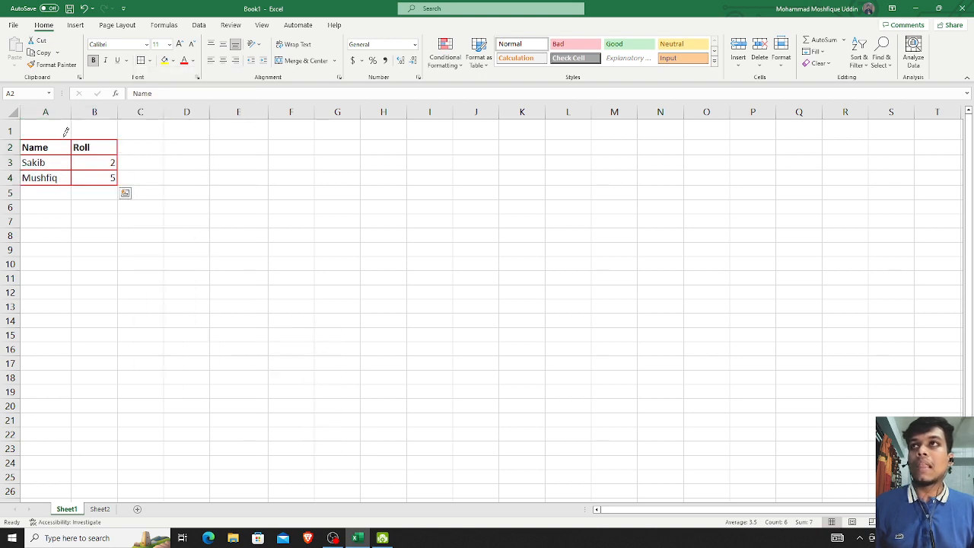
{"action": "mouse_move", "coordinate": [86, 184]}
{"action": "left_mouse_down"}
{"action": "mouse_move", "coordinate": [74, 168]}
{"action": "mouse_move", "coordinate": [104, 161]}
{"action": "left_mouse_up"}
{"action": "left_click", "coordinate": [94, 168]}
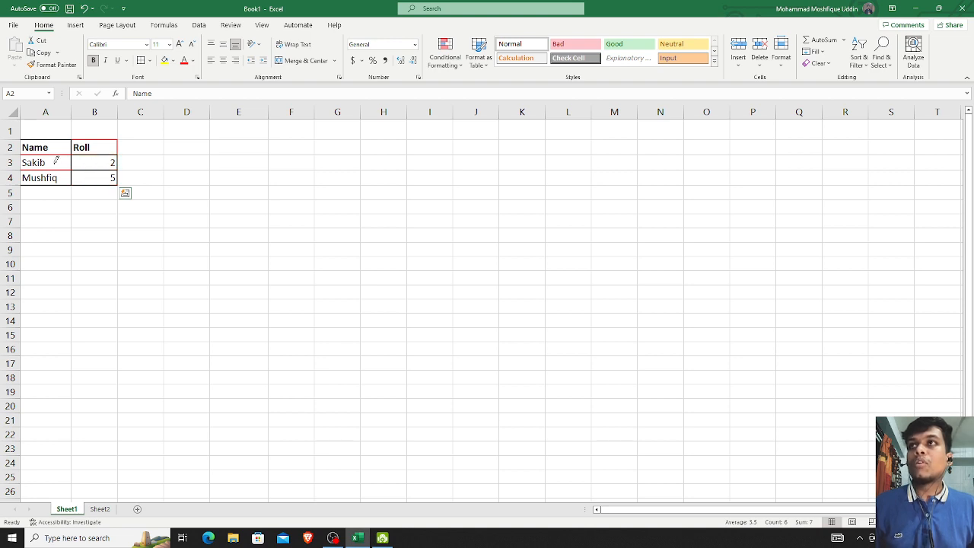
{"action": "left_click", "coordinate": [54, 165]}
{"action": "left_click", "coordinate": [64, 153]}
{"action": "left_click", "coordinate": [96, 139]}
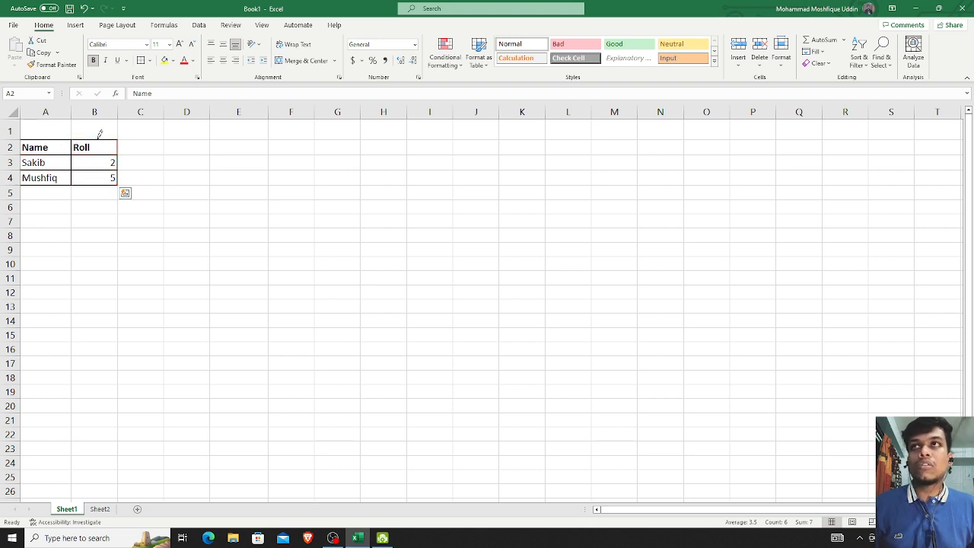
{"action": "left_click", "coordinate": [116, 146]}
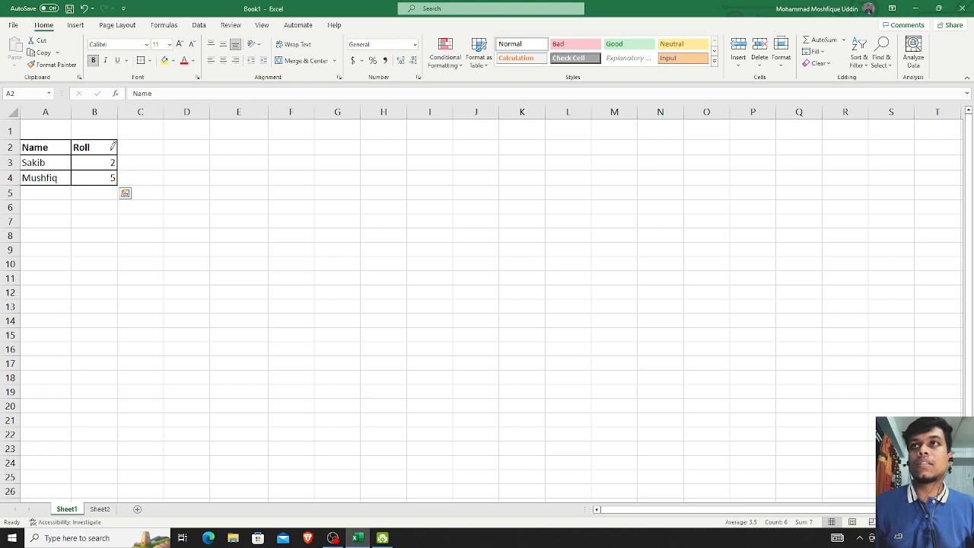
{"action": "key", "text": "Escape"}
{"action": "left_click", "coordinate": [142, 150]}
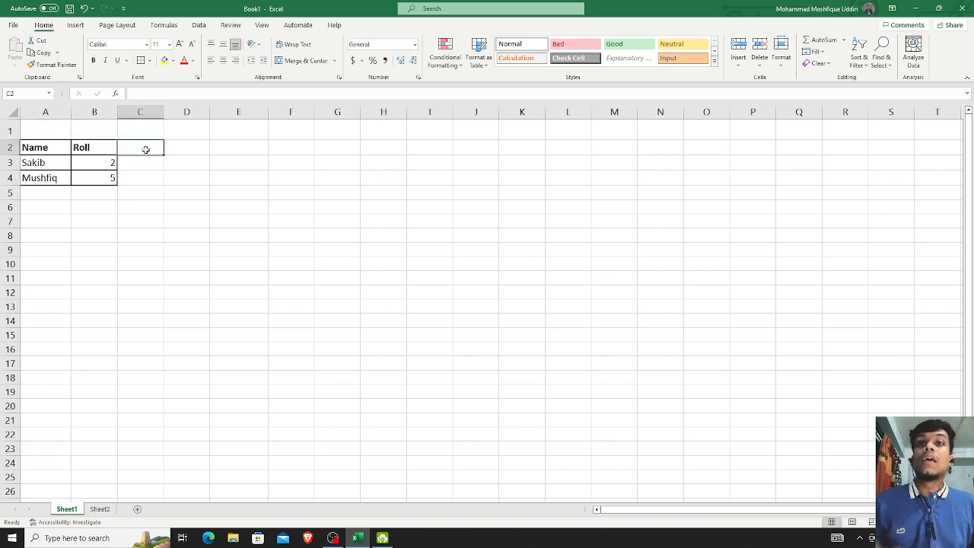
{"action": "left_click", "coordinate": [150, 60]}
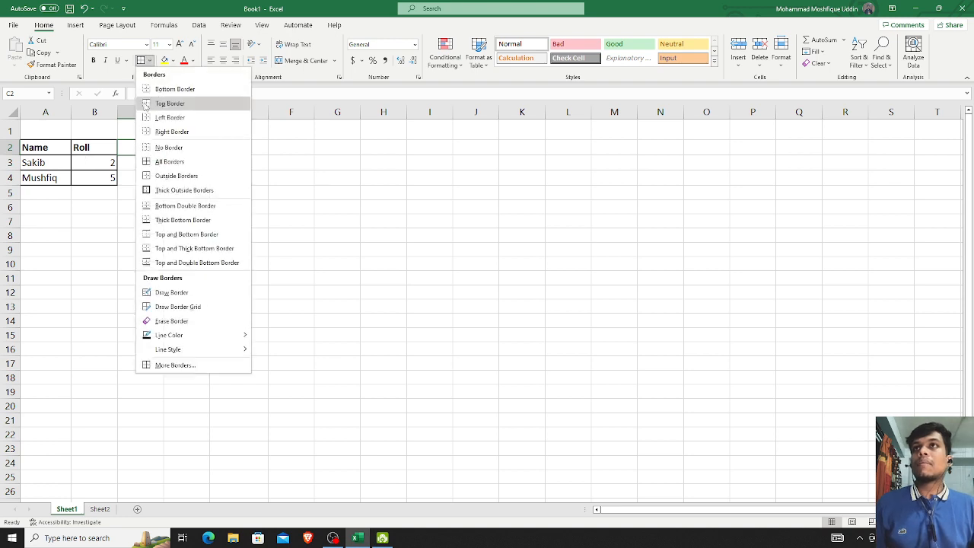
{"action": "left_click", "coordinate": [220, 183]}
{"action": "left_click", "coordinate": [286, 197]}
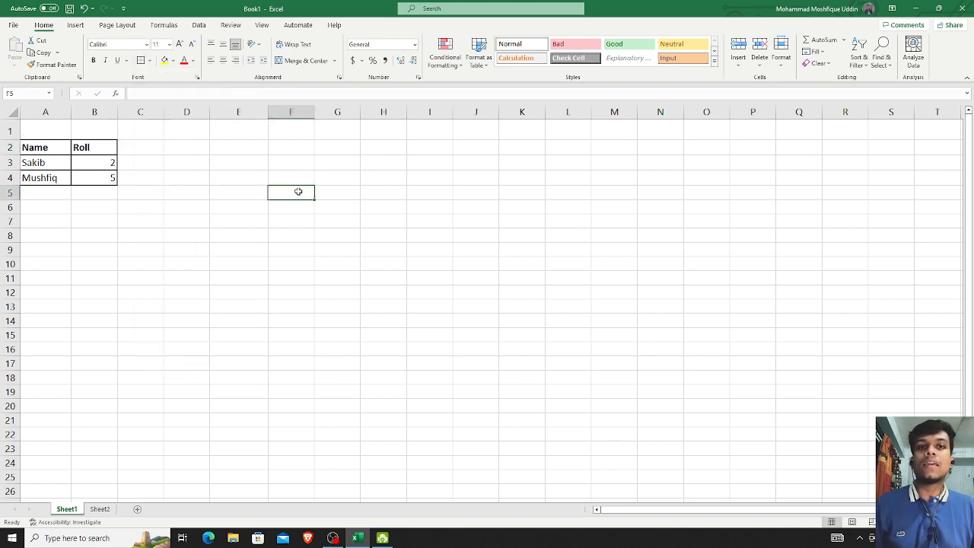
{"action": "left_click", "coordinate": [159, 246]}
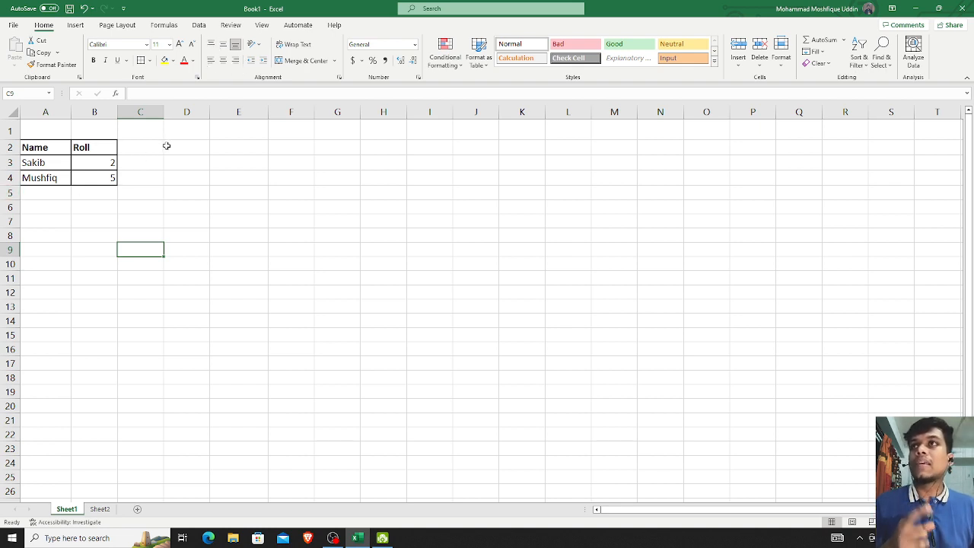
{"action": "left_click", "coordinate": [58, 162]}
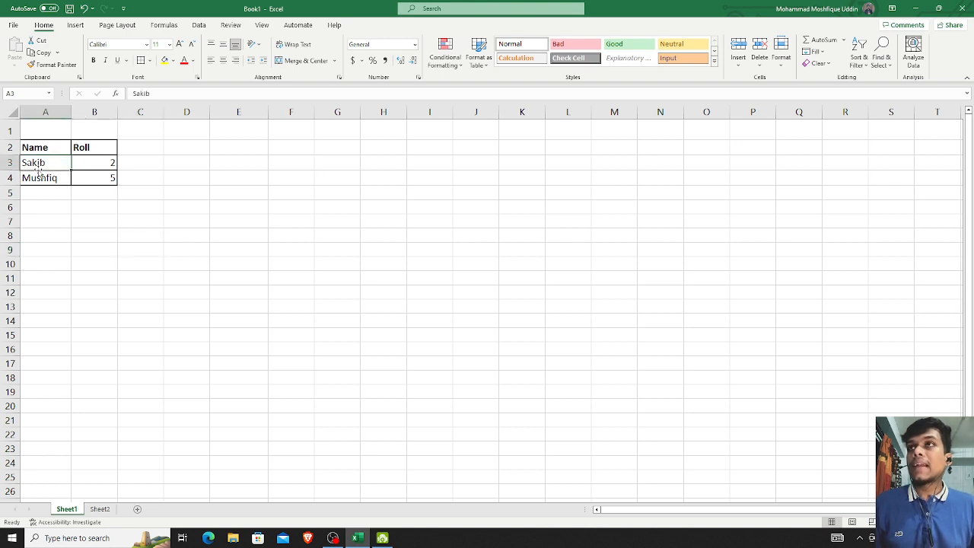
Try left, center and right alignment on cell A3, return it to left alignment, and middle-align it vertically
{"action": "left_click", "coordinate": [212, 62]}
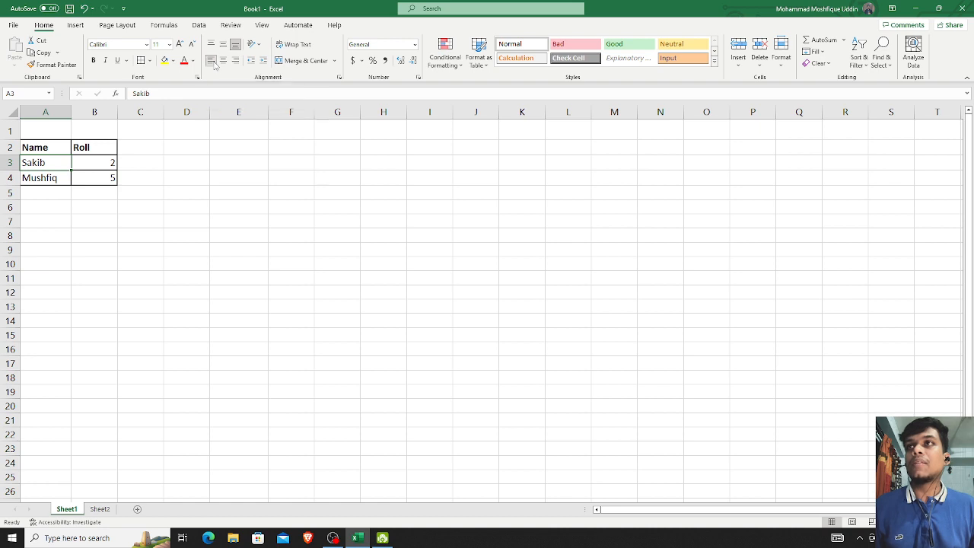
{"action": "left_click", "coordinate": [223, 61]}
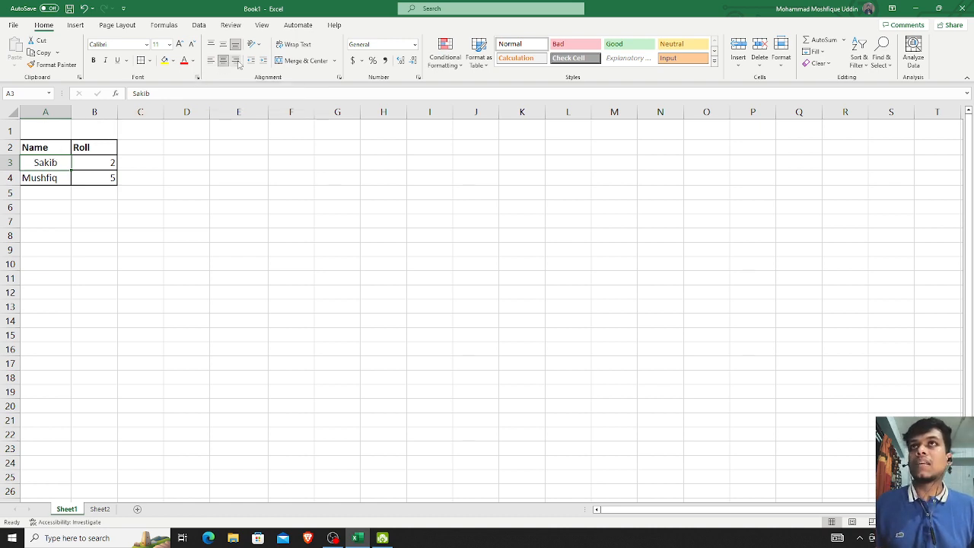
{"action": "left_click", "coordinate": [238, 62]}
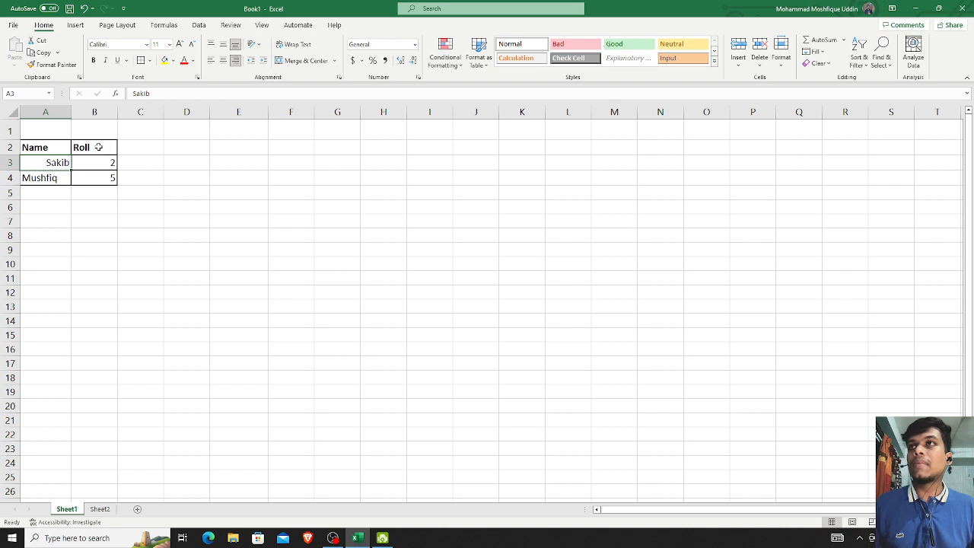
{"action": "left_click", "coordinate": [212, 63]}
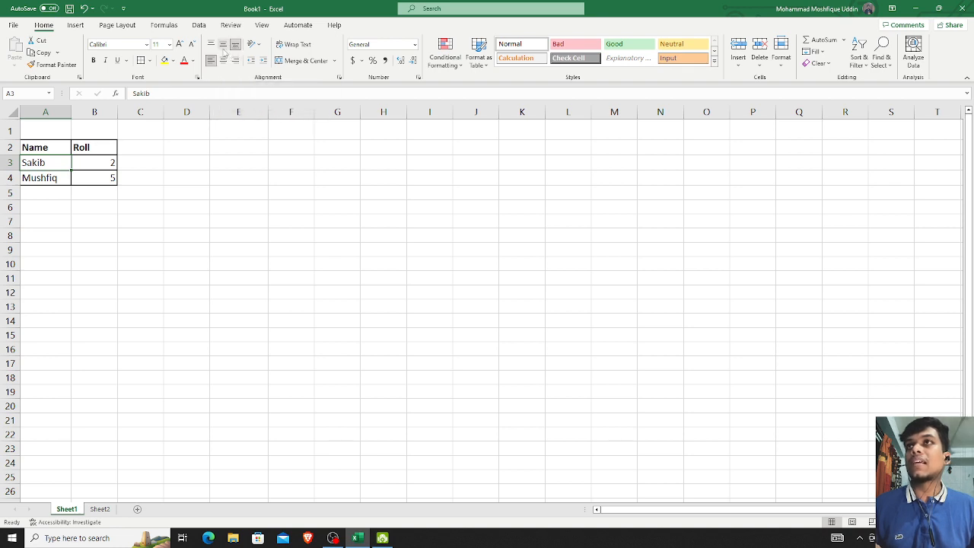
{"action": "left_click", "coordinate": [223, 44]}
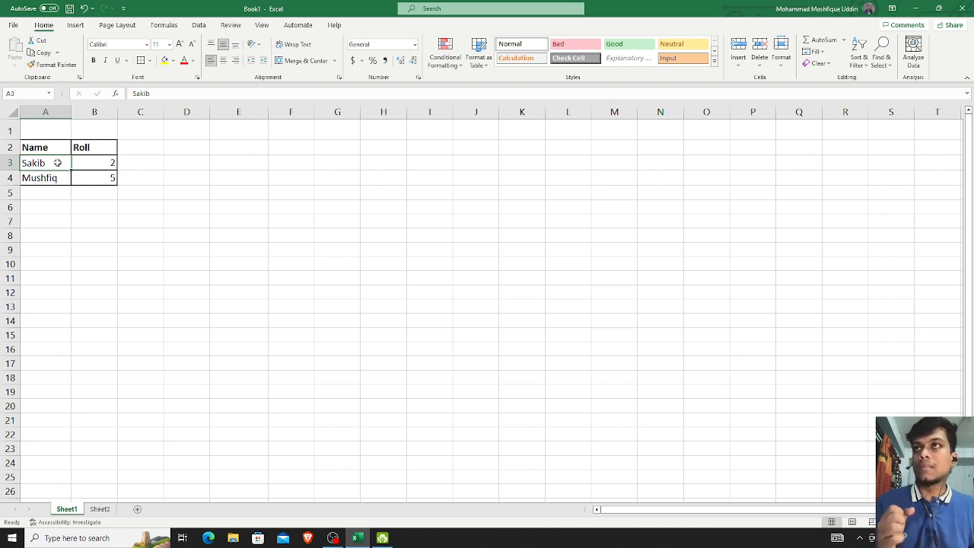
Append the filler text "oajsfhiahbchasb c" to the name in cell A3
{"action": "left_click", "coordinate": [206, 160]}
{"action": "left_click", "coordinate": [47, 162]}
{"action": "double_click", "coordinate": [47, 162]}
{"action": "type", "text": "oajsfhiahb"}
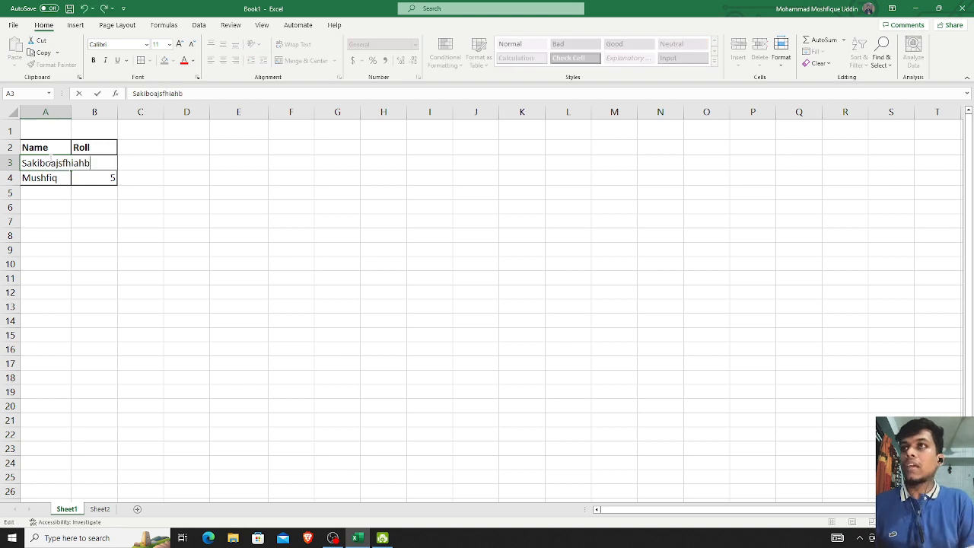
{"action": "type", "text": "chasb c"}
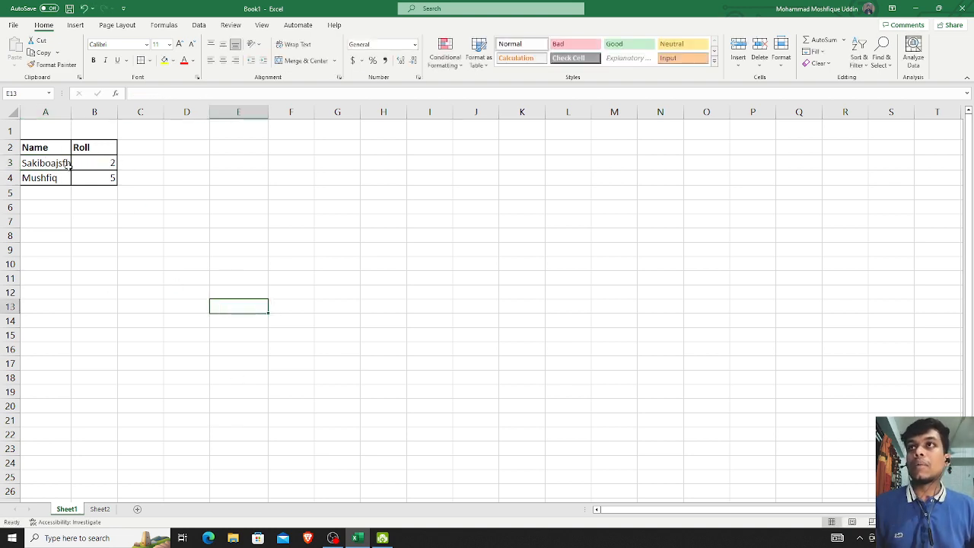
Wrap the long text in cell A3 within its column width
{"action": "left_click", "coordinate": [65, 163]}
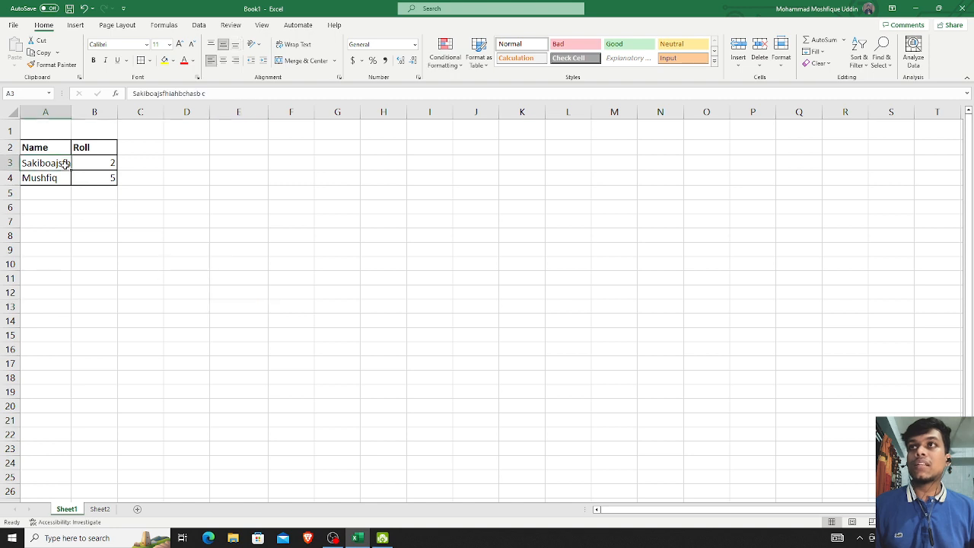
{"action": "left_click", "coordinate": [281, 44]}
{"action": "left_click", "coordinate": [43, 236]}
{"action": "left_click", "coordinate": [43, 251]}
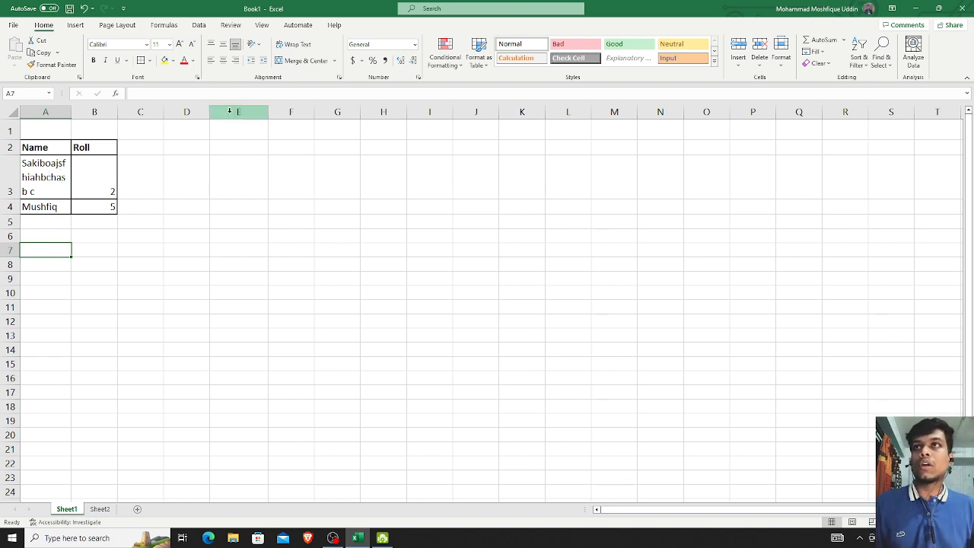
{"action": "left_click", "coordinate": [65, 163]}
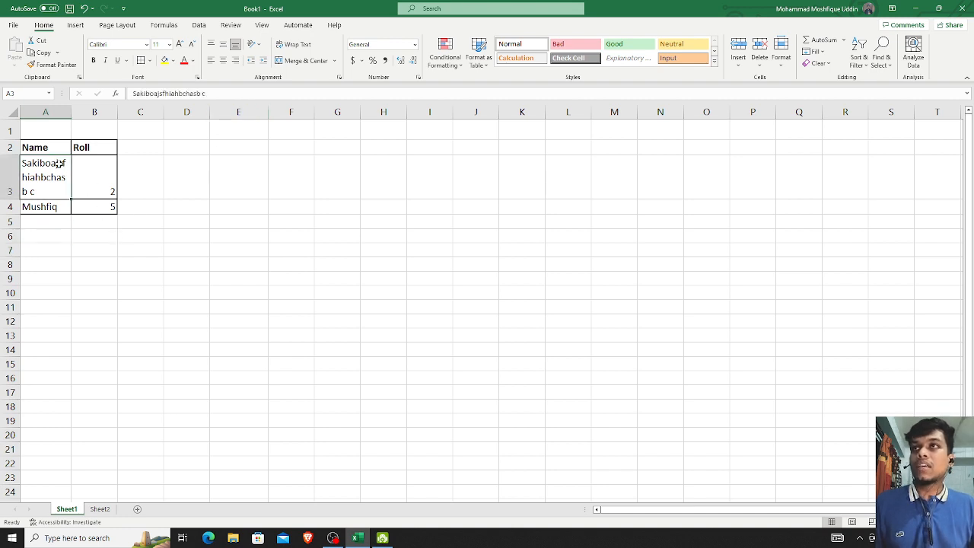
Merge and center cells D3 and E3
{"action": "left_click", "coordinate": [198, 181]}
{"action": "left_click_drag", "start_coordinate": [247, 176], "coordinate": [205, 170]}
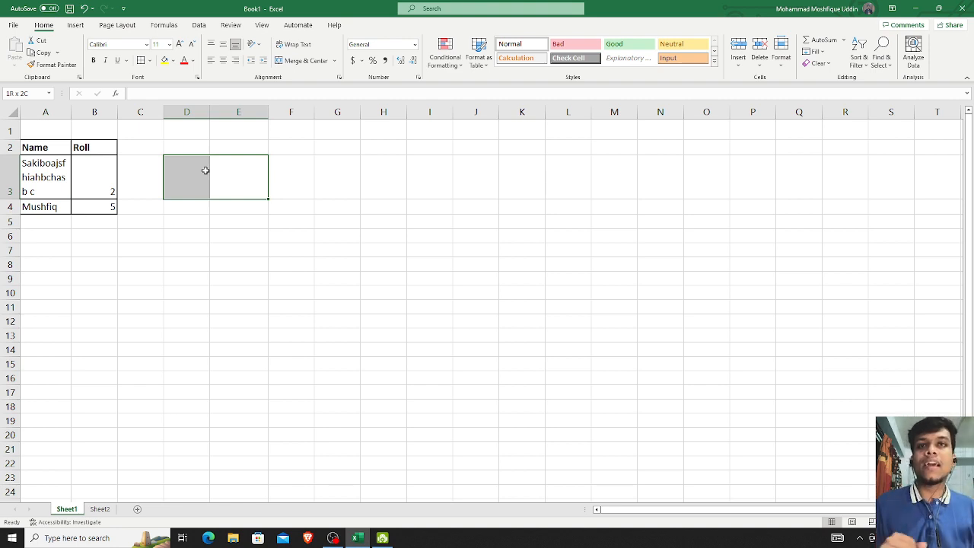
{"action": "left_click", "coordinate": [304, 61]}
{"action": "left_click", "coordinate": [239, 307]}
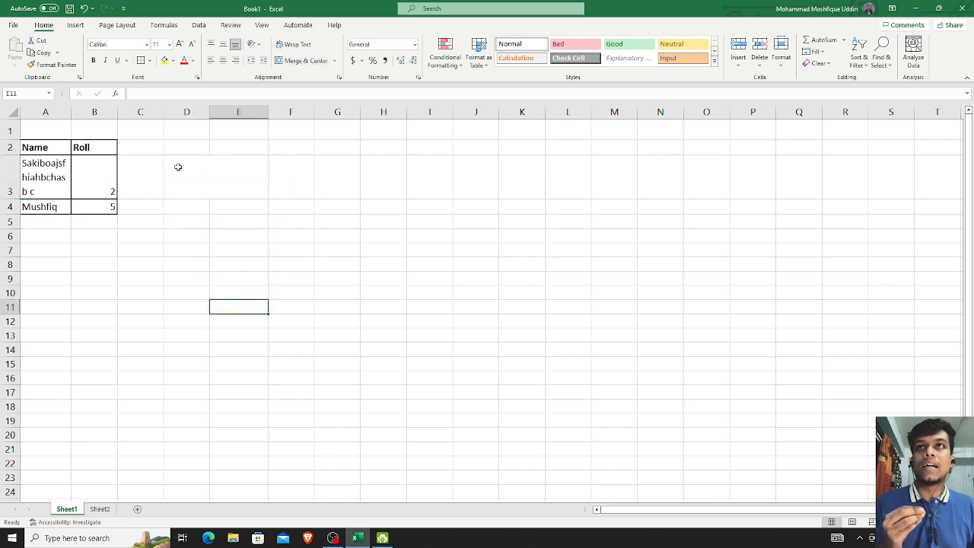
{"action": "left_click", "coordinate": [196, 169]}
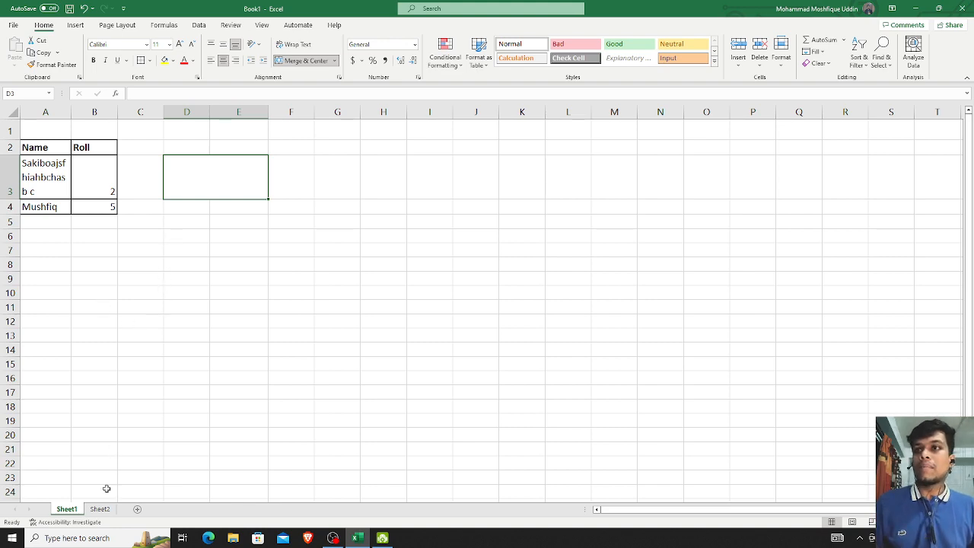
Go to Sheet2 and make the product list headers in A1:E1 bold
{"action": "left_click", "coordinate": [100, 513]}
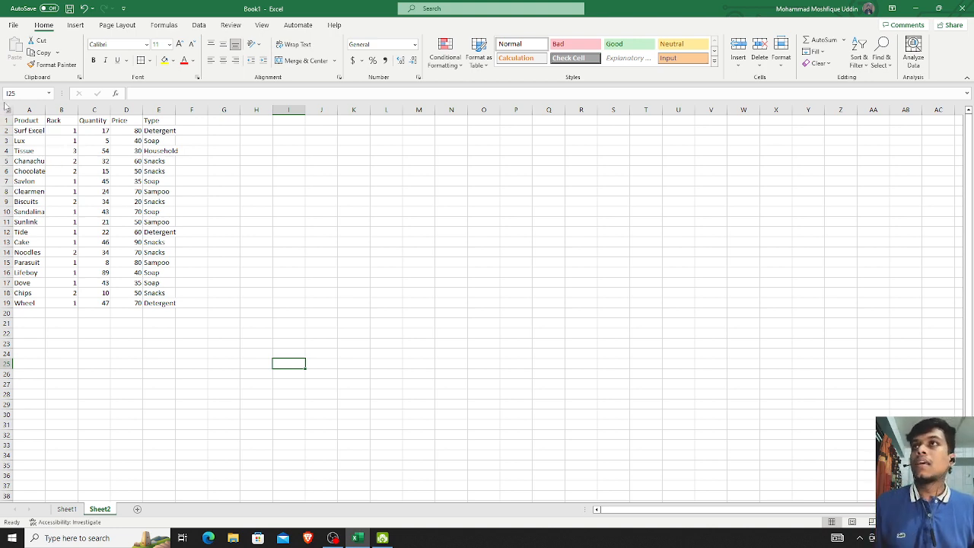
{"action": "left_click_drag", "start_coordinate": [22, 121], "coordinate": [151, 121]}
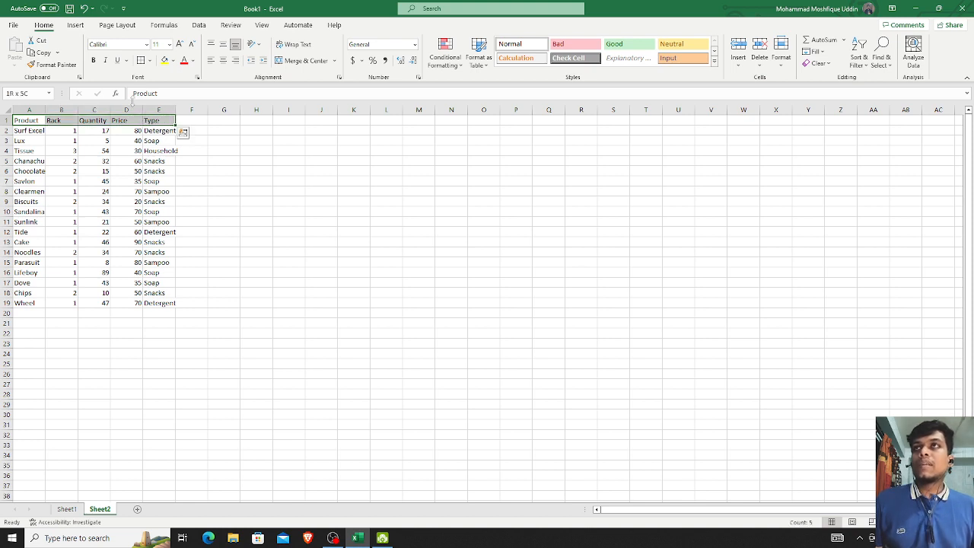
{"action": "left_click", "coordinate": [93, 60]}
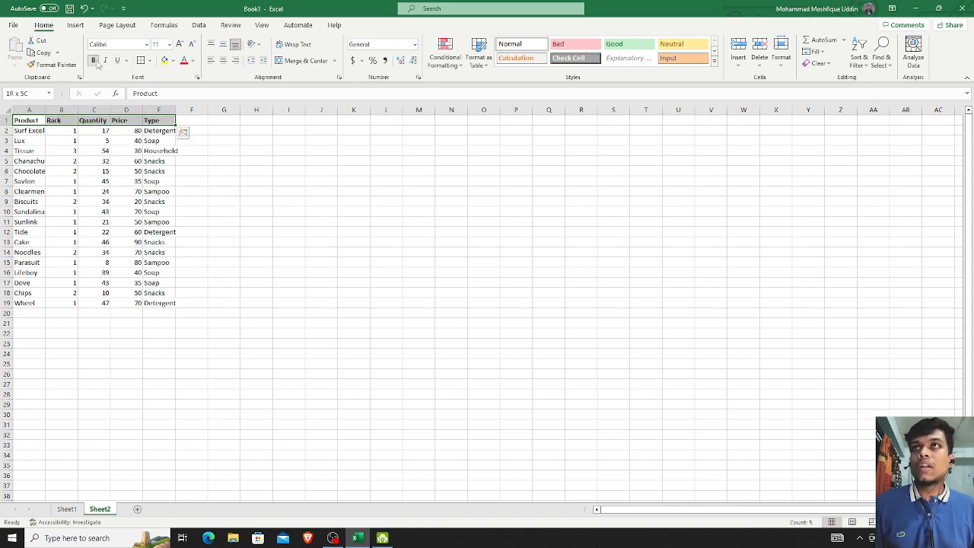
Fill the header row A1:E1 with light blue and apply all borders to the product list A1:E19
{"action": "left_click", "coordinate": [173, 61]}
{"action": "left_click", "coordinate": [190, 111]}
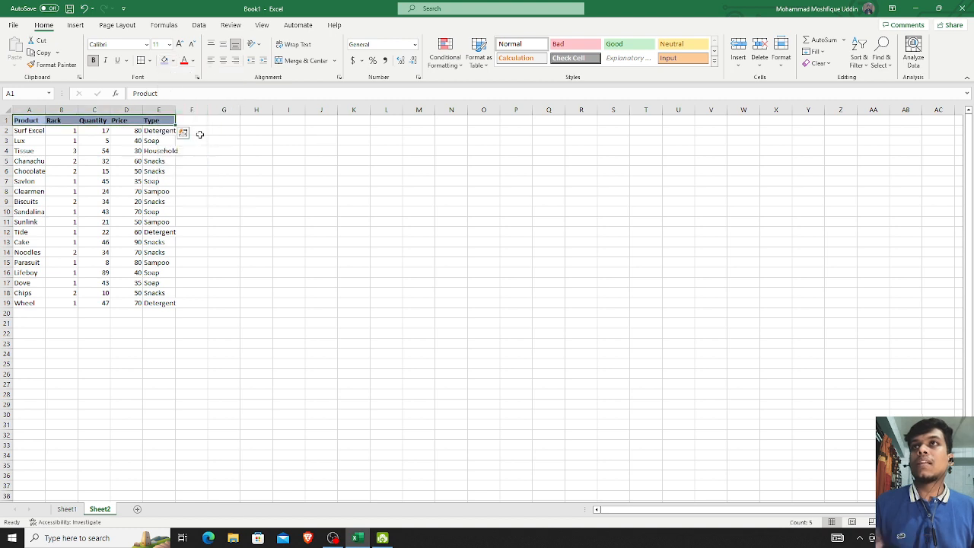
{"action": "left_click", "coordinate": [159, 302], "text": "shift"}
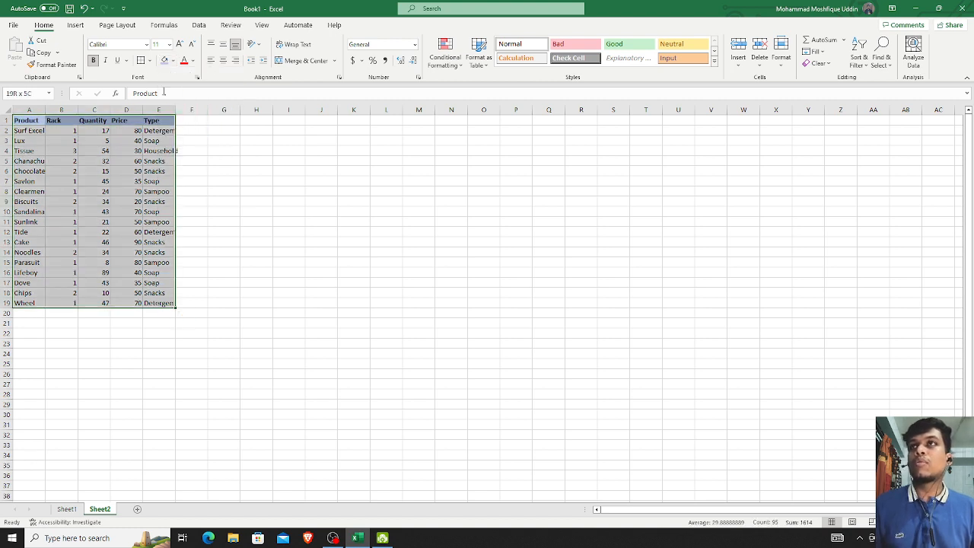
{"action": "left_click", "coordinate": [141, 61]}
{"action": "left_click", "coordinate": [192, 152]}
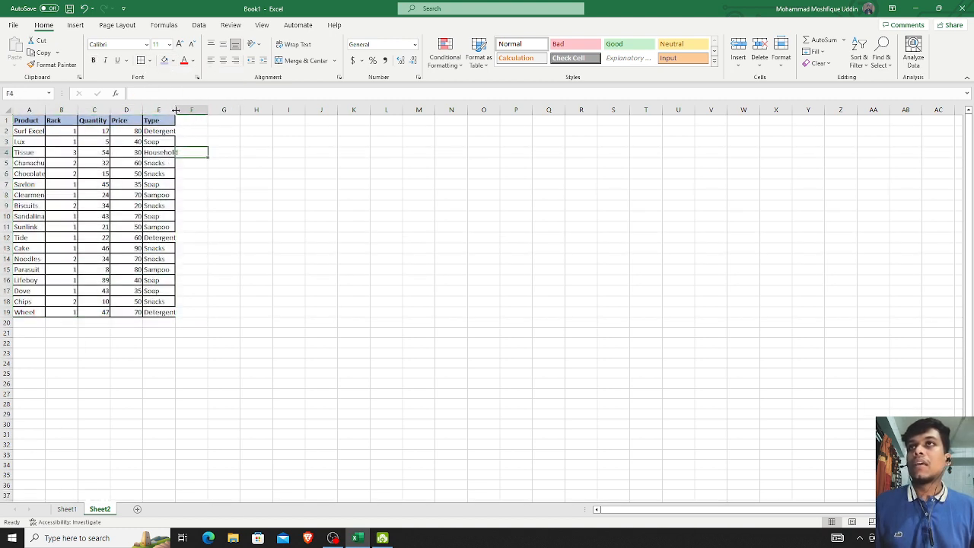
Widen the Quantity, Price and Type columns and center the contents of B2:E19
{"action": "left_click_drag", "start_coordinate": [176, 111], "coordinate": [118, 112]}
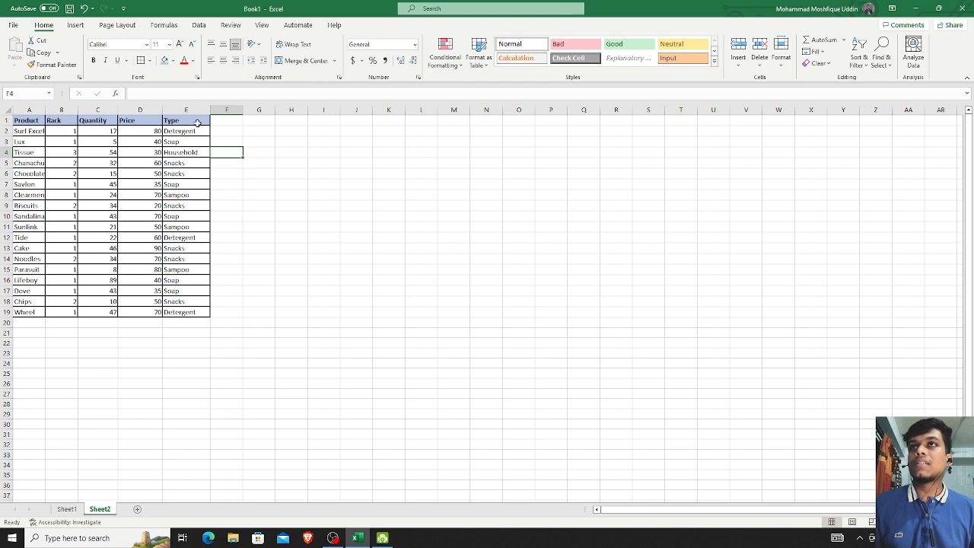
{"action": "left_click_drag", "start_coordinate": [57, 132], "coordinate": [183, 312]}
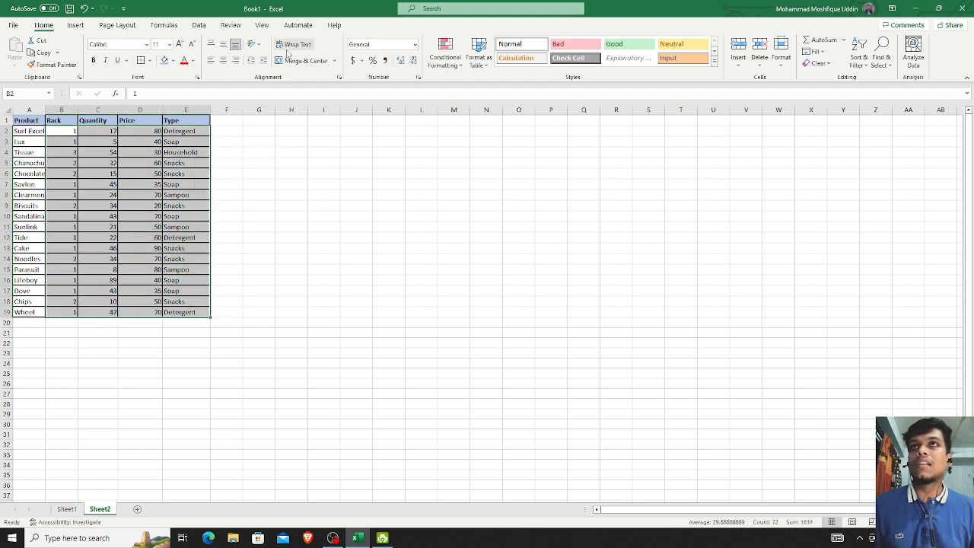
{"action": "left_click", "coordinate": [223, 60]}
{"action": "left_click", "coordinate": [233, 165]}
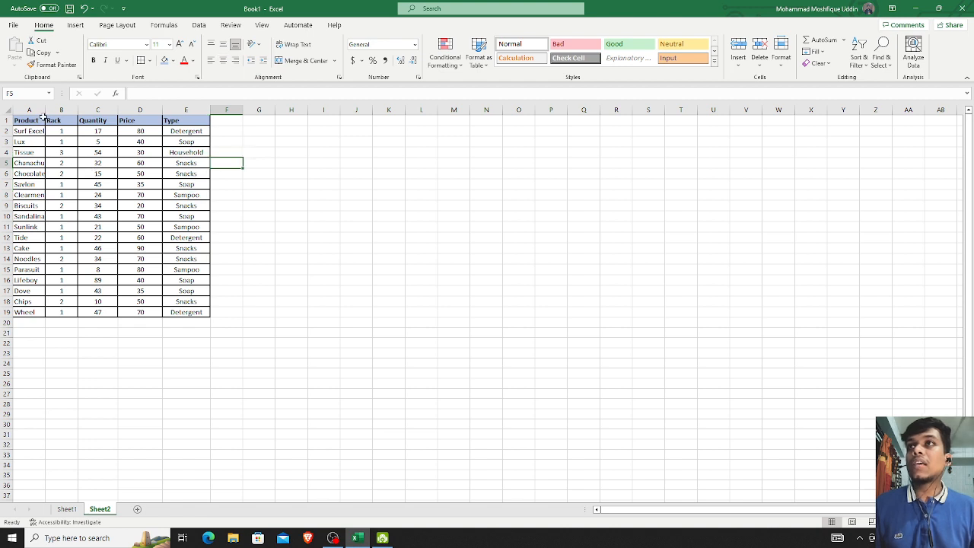
Widen the Product column, then center the product names in A2:A18 and the headers in A1:E1
{"action": "left_click_drag", "start_coordinate": [45, 113], "coordinate": [44, 303]}
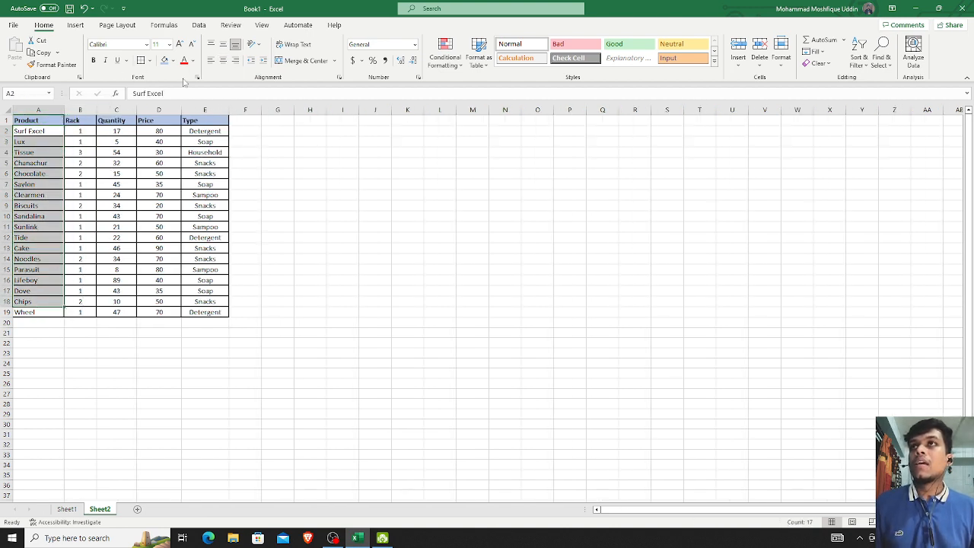
{"action": "left_click", "coordinate": [223, 62]}
{"action": "left_click_drag", "start_coordinate": [30, 120], "coordinate": [207, 118]}
{"action": "left_click", "coordinate": [224, 63]}
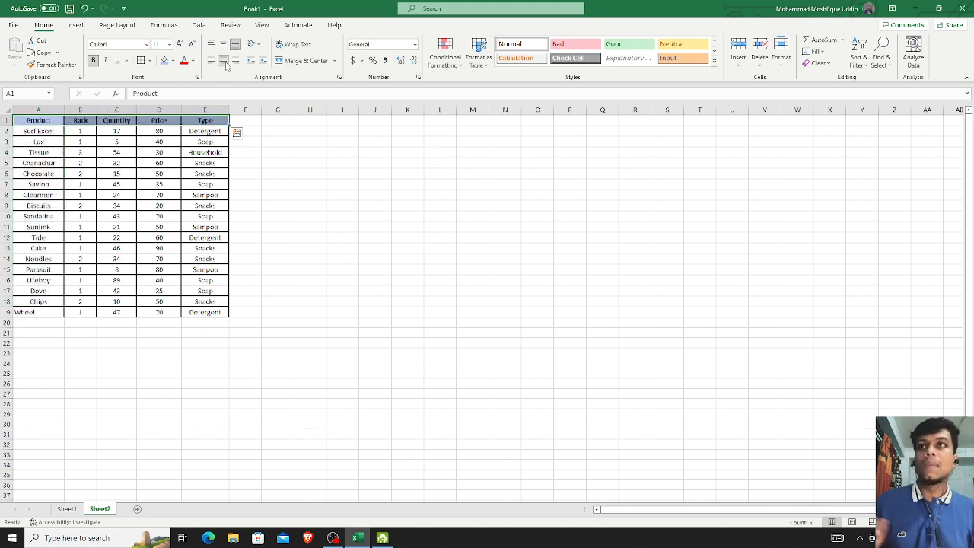
{"action": "left_click", "coordinate": [244, 216]}
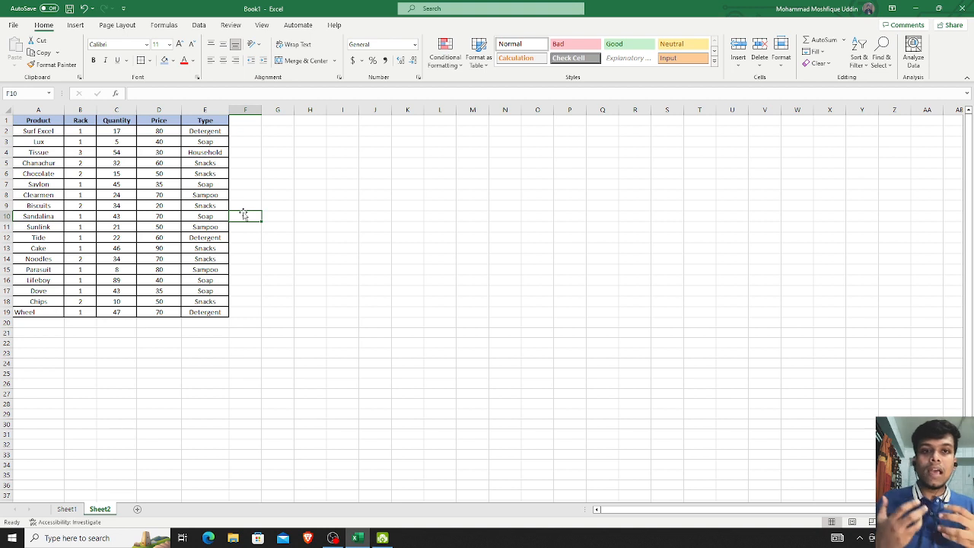
Undo the centering, column widening, borders and header fill of the product list, leaving only the bold headers
{"action": "key", "text": "ctrl+z"}
{"action": "key", "text": "ctrl+z"}
{"action": "key", "text": "ctrl+z"}
{"action": "key", "text": "ctrl+z"}
{"action": "key", "text": "ctrl+z"}
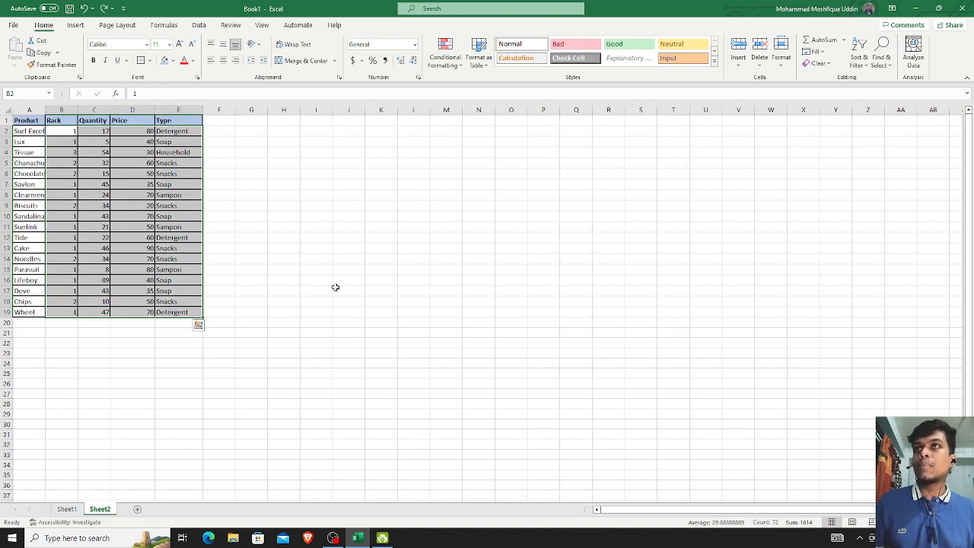
{"action": "key", "text": "ctrl+z"}
{"action": "key", "text": "ctrl+z"}
{"action": "key", "text": "ctrl+z"}
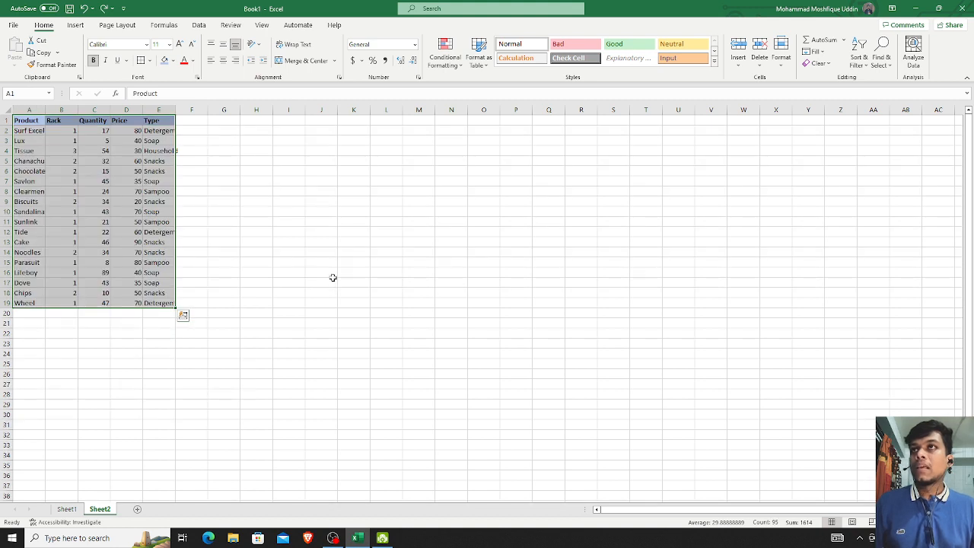
{"action": "key", "text": "ctrl+z"}
{"action": "left_click", "coordinate": [333, 280]}
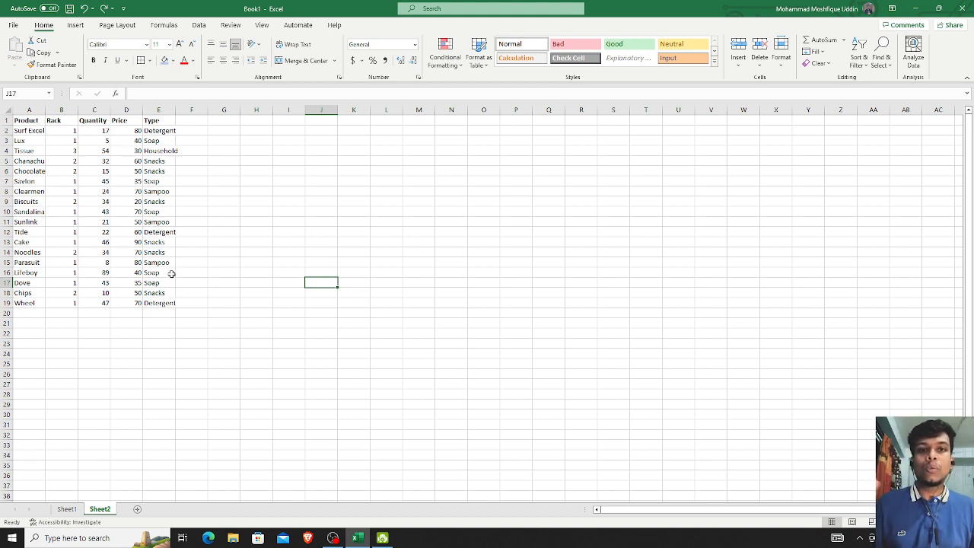
Convert the product list in A1:E19 into an Excel table with headers
{"action": "left_click", "coordinate": [38, 122]}
{"action": "left_click", "coordinate": [156, 299], "text": "shift"}
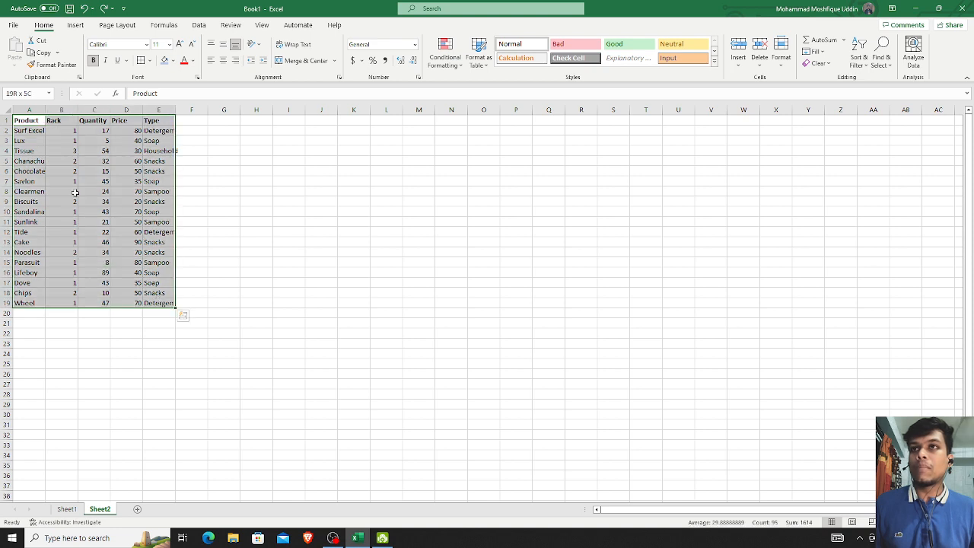
{"action": "left_click", "coordinate": [254, 219]}
{"action": "left_click_drag", "start_coordinate": [26, 122], "coordinate": [152, 303]}
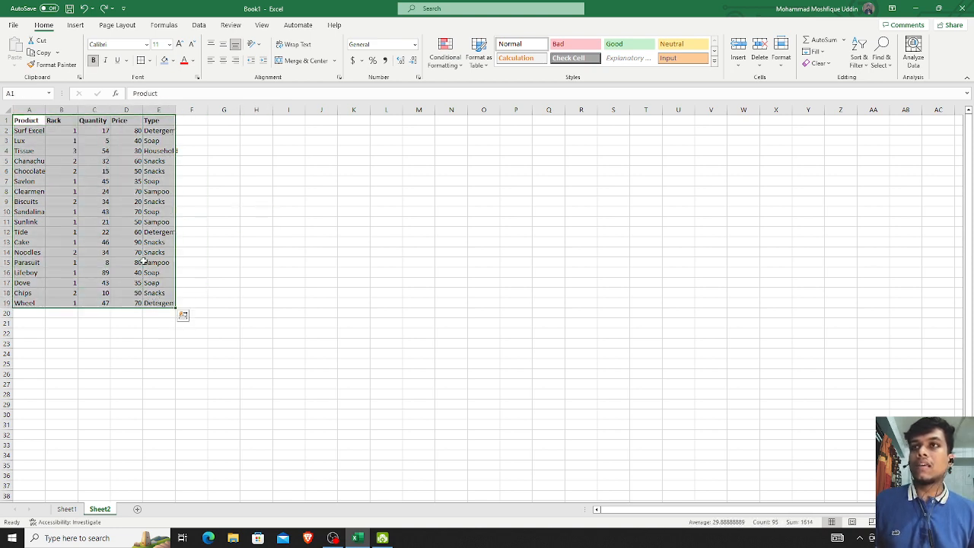
{"action": "left_click", "coordinate": [76, 25]}
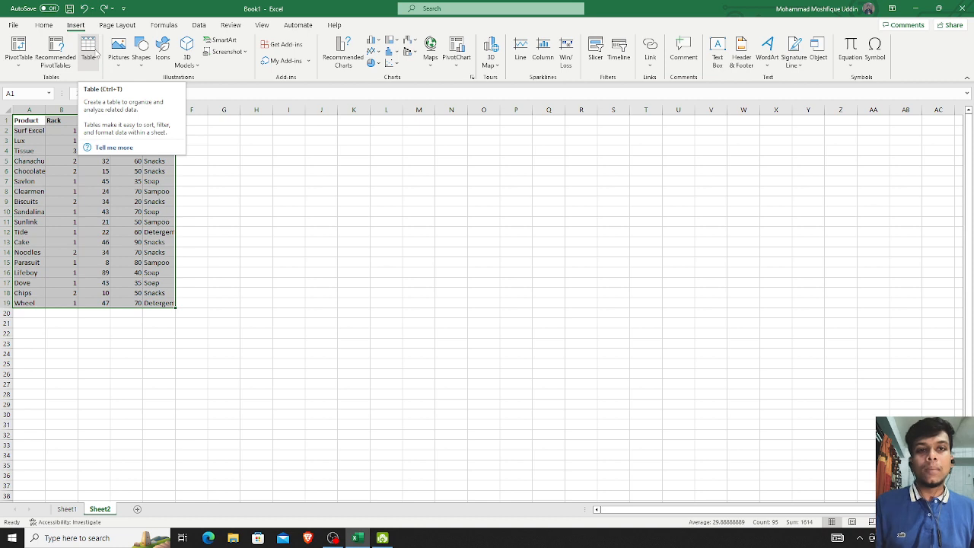
{"action": "left_click", "coordinate": [97, 51]}
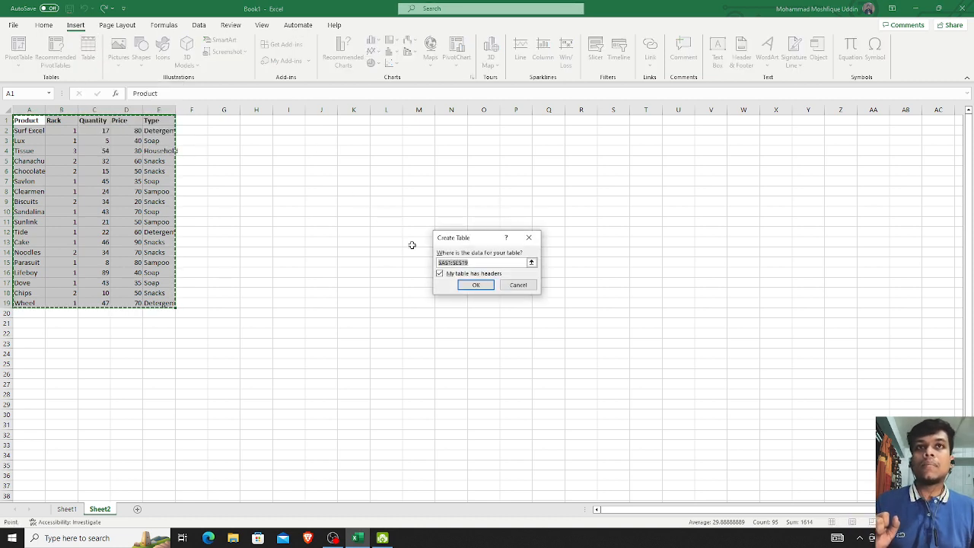
{"action": "left_click", "coordinate": [488, 286]}
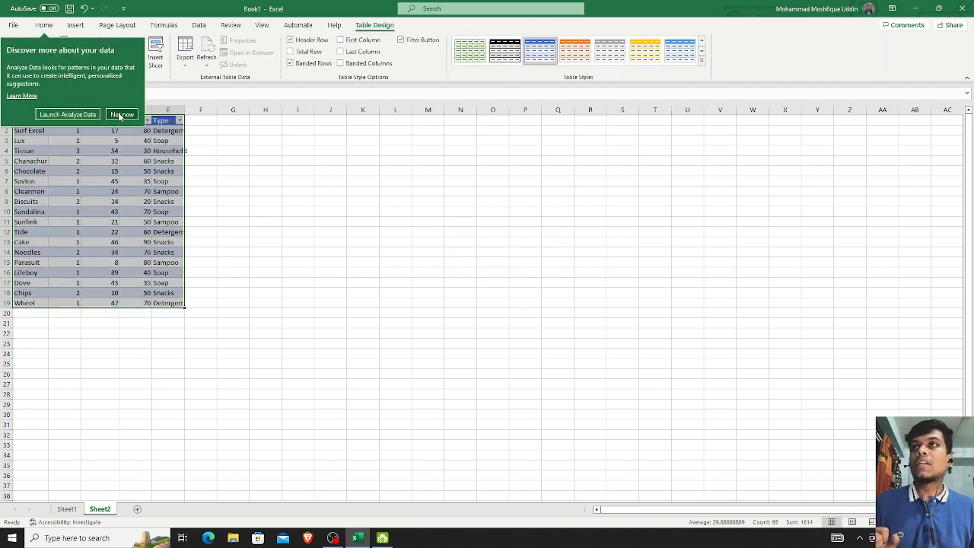
{"action": "left_click", "coordinate": [211, 191]}
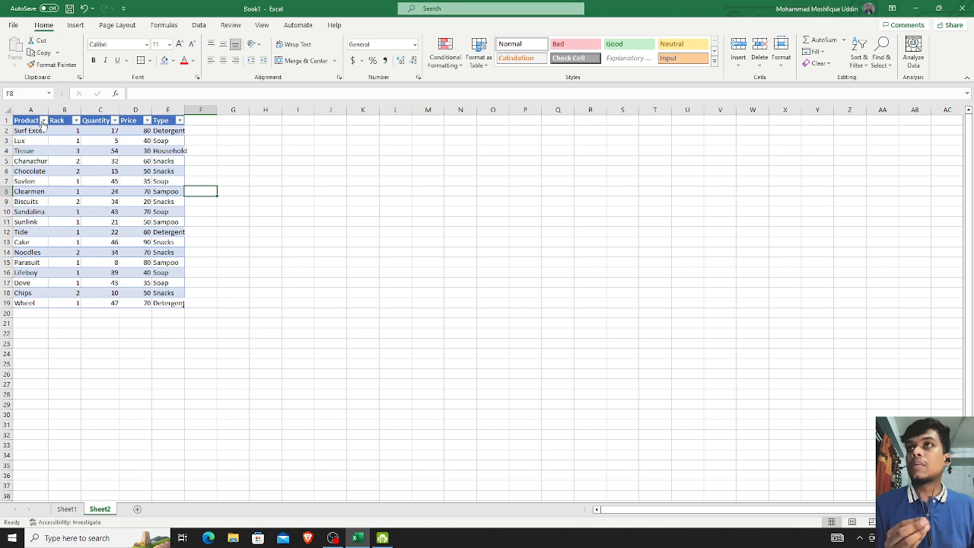
Filter the Product column of the product table to show only Chips
{"action": "left_click", "coordinate": [43, 120]}
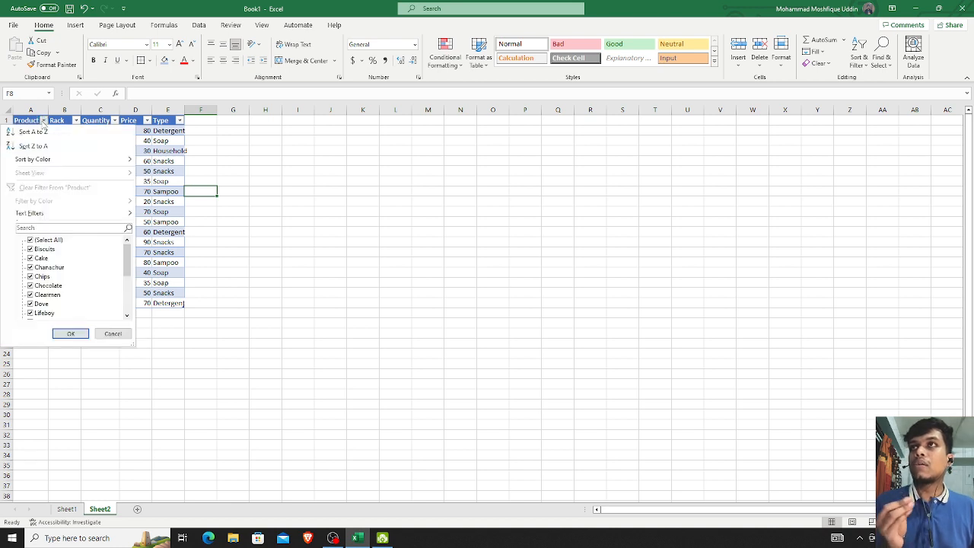
{"action": "left_click", "coordinate": [44, 242]}
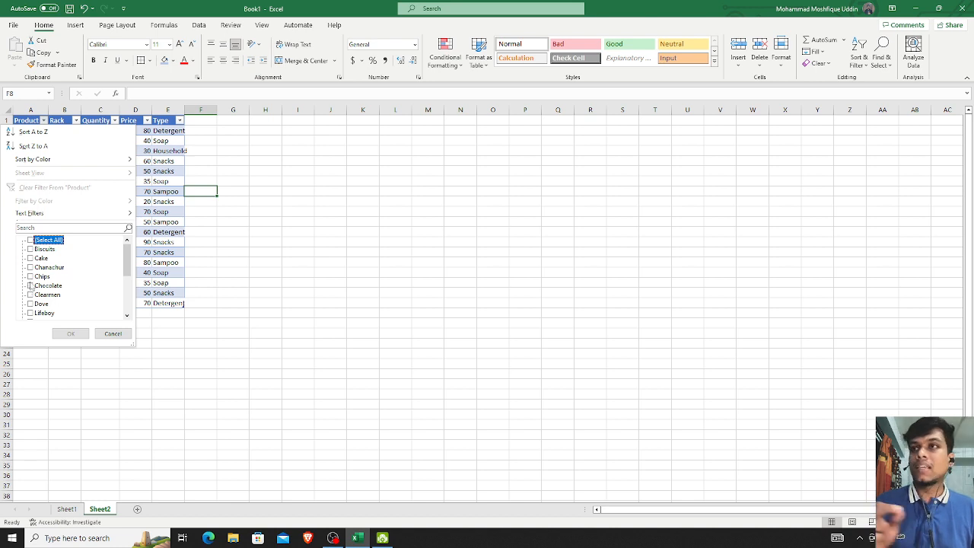
{"action": "left_click", "coordinate": [31, 277]}
{"action": "left_click", "coordinate": [70, 333]}
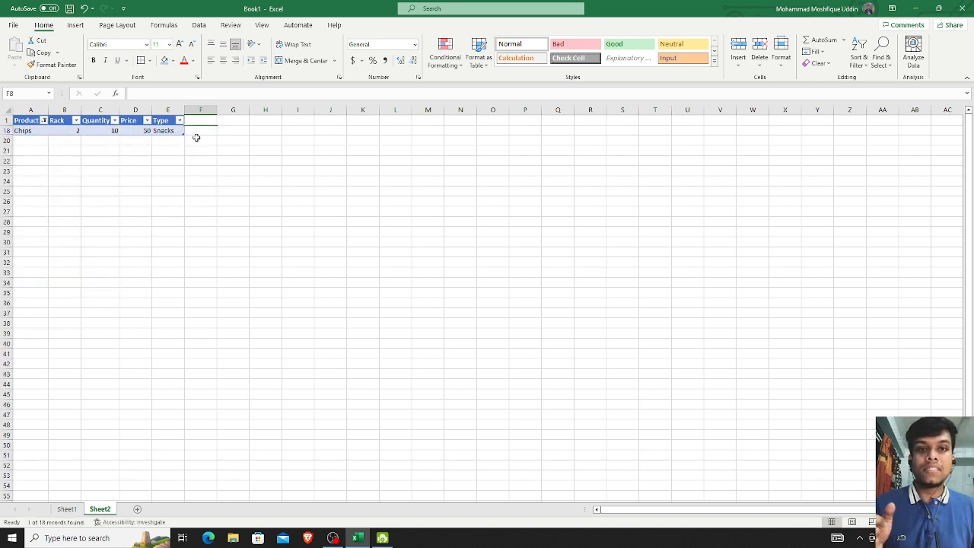
Reselect all items in the Product column filter to show every product again
{"action": "left_click", "coordinate": [44, 120]}
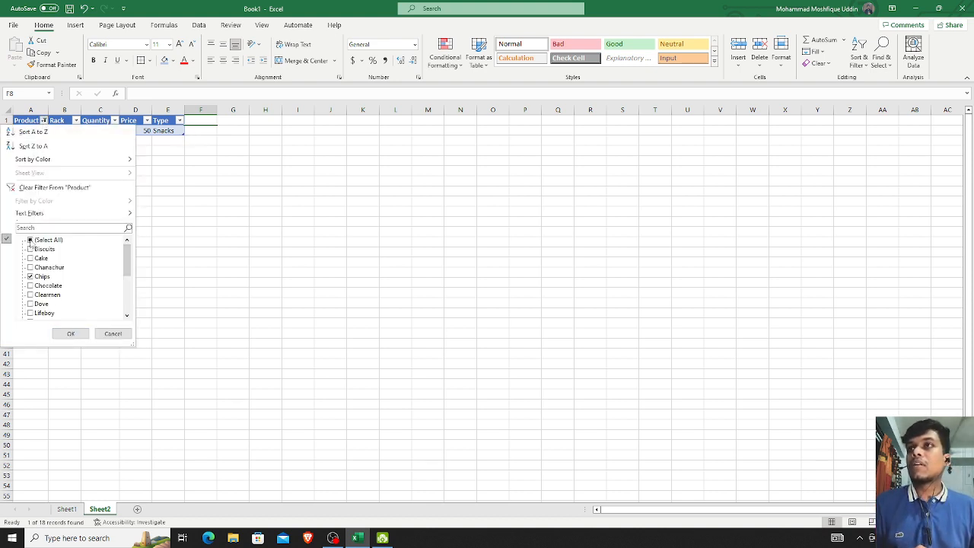
{"action": "left_click", "coordinate": [31, 240]}
{"action": "left_click", "coordinate": [70, 335]}
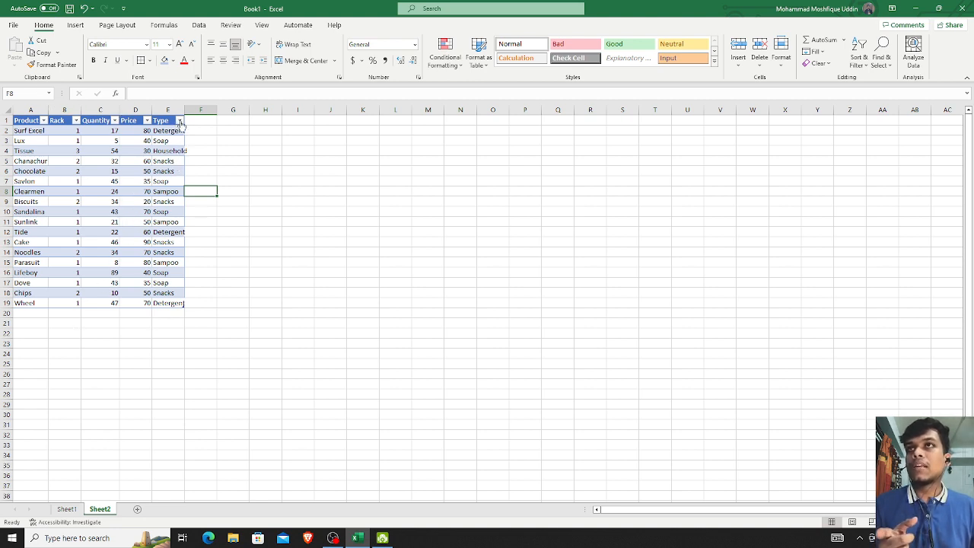
Filter the Type column of the product table to show only Detergent items
{"action": "left_click", "coordinate": [179, 120]}
{"action": "left_click", "coordinate": [92, 240]}
{"action": "left_click", "coordinate": [92, 249]}
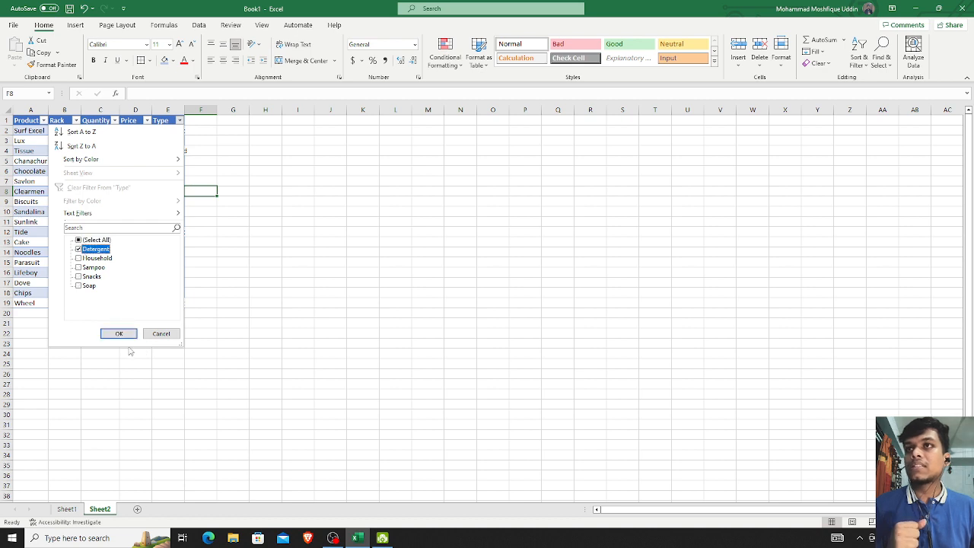
{"action": "left_click", "coordinate": [118, 333]}
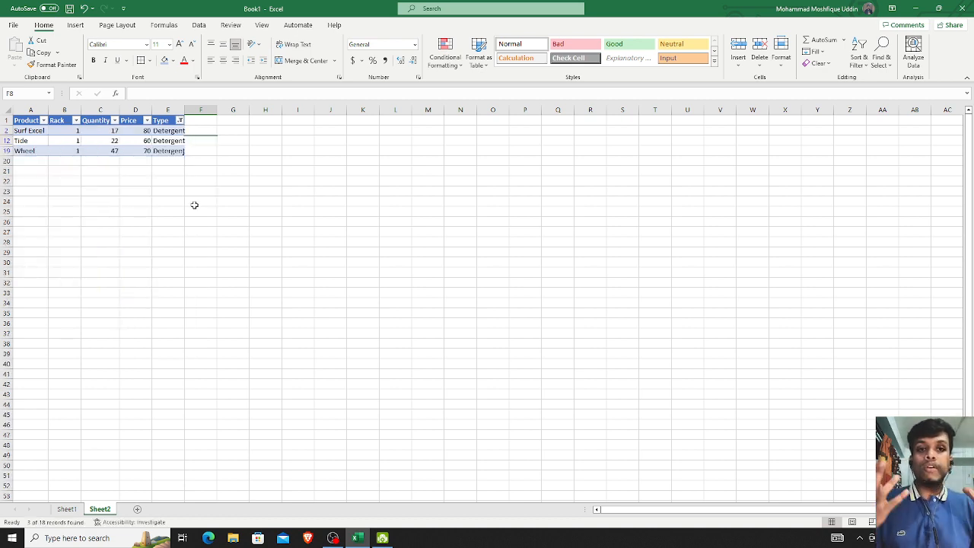
Reselect all categories in the Type column filter to restore the full product list
{"action": "left_click", "coordinate": [180, 120]}
{"action": "left_click", "coordinate": [78, 240]}
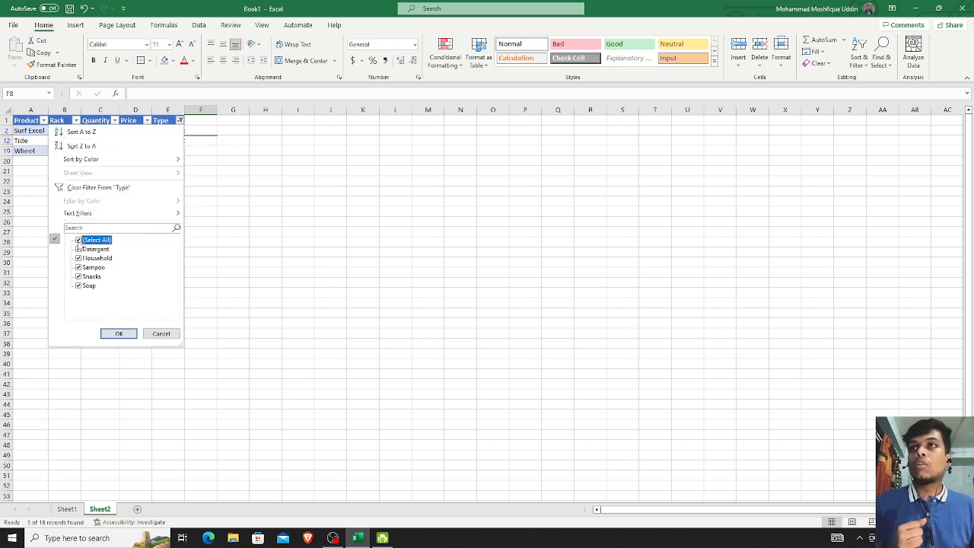
{"action": "left_click", "coordinate": [118, 333]}
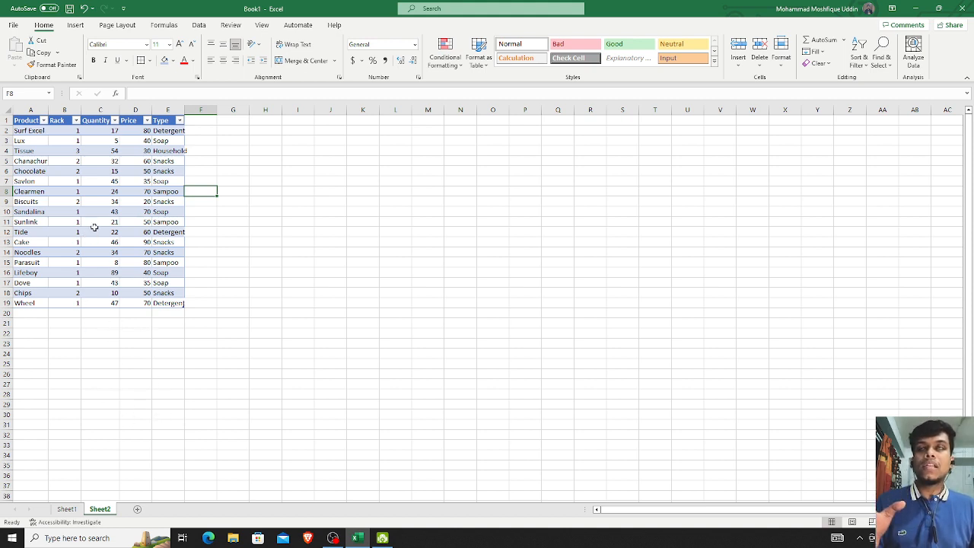
On Sheet1, add filter buttons to row 2, the header row of the Name and Roll table
{"action": "left_click", "coordinate": [75, 509]}
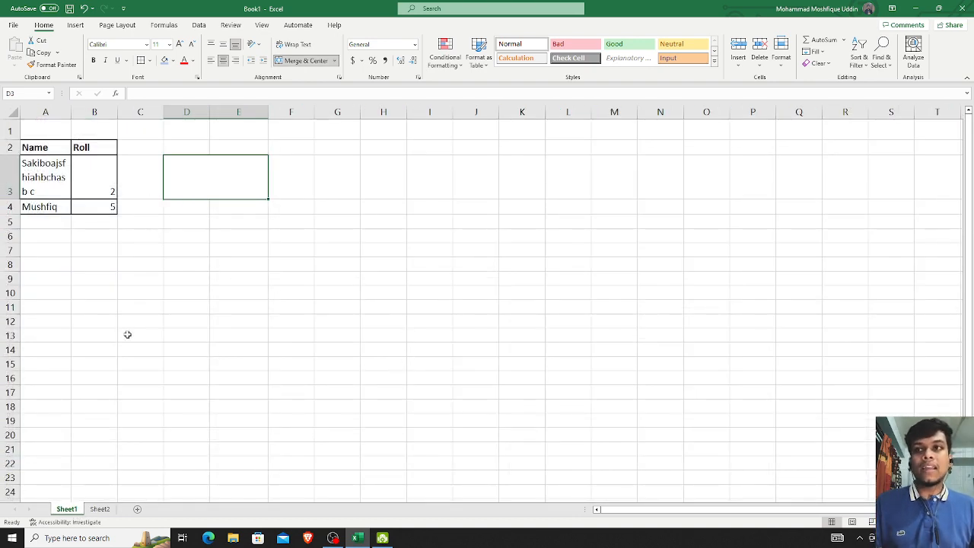
{"action": "left_click", "coordinate": [5, 147]}
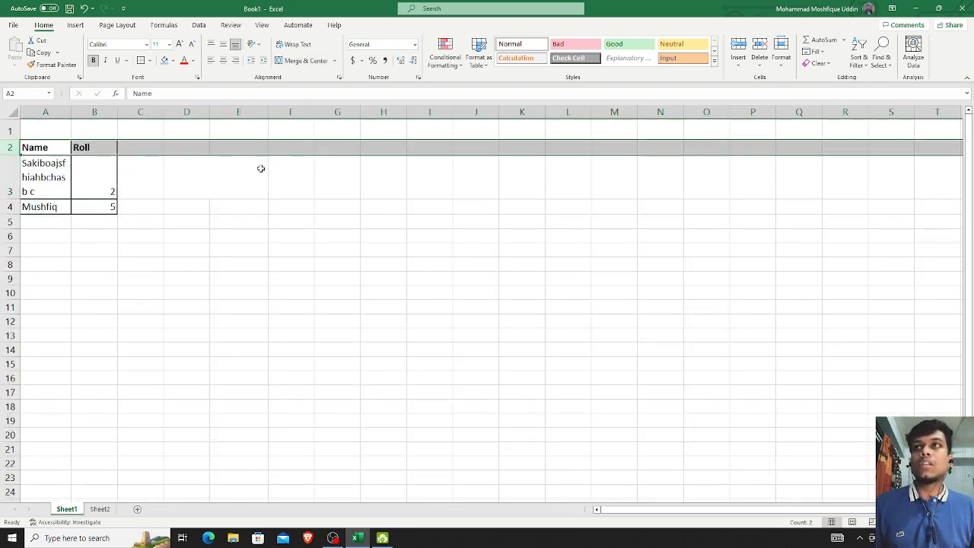
{"action": "left_click", "coordinate": [859, 68]}
{"action": "left_click", "coordinate": [875, 122]}
{"action": "left_click", "coordinate": [193, 188]}
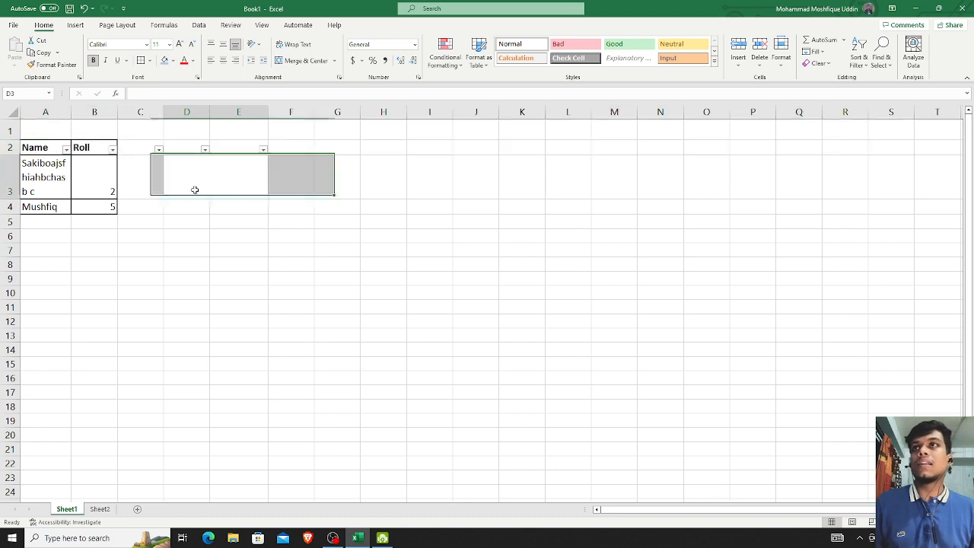
{"action": "left_click", "coordinate": [66, 149]}
{"action": "left_click", "coordinate": [230, 221]}
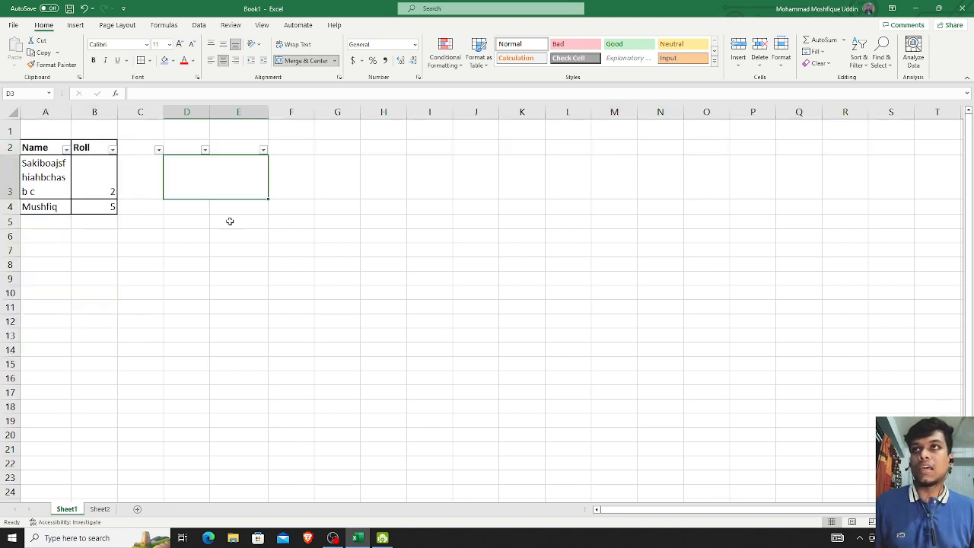
Undo the header row filter on Sheet1 and return to the product table on Sheet2
{"action": "key", "text": "ctrl+z"}
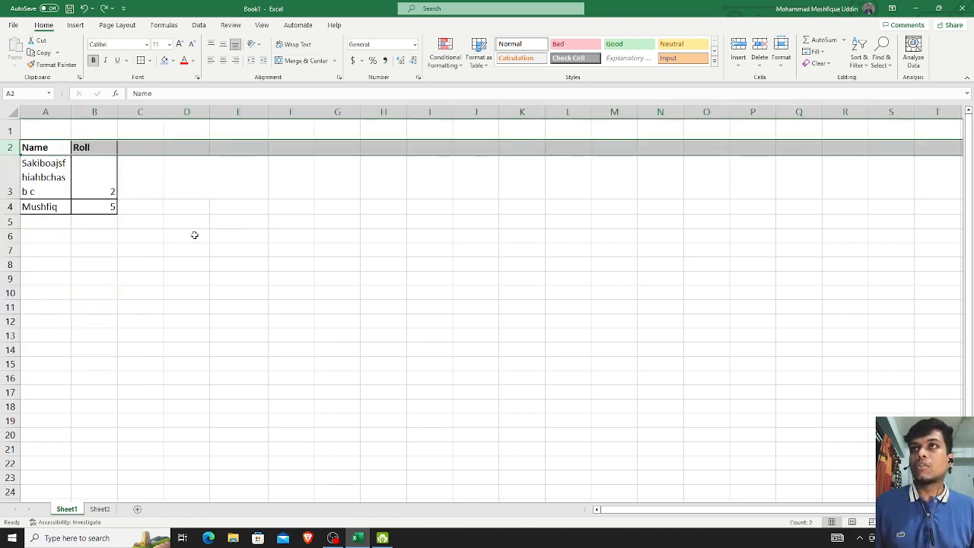
{"action": "left_click", "coordinate": [100, 509]}
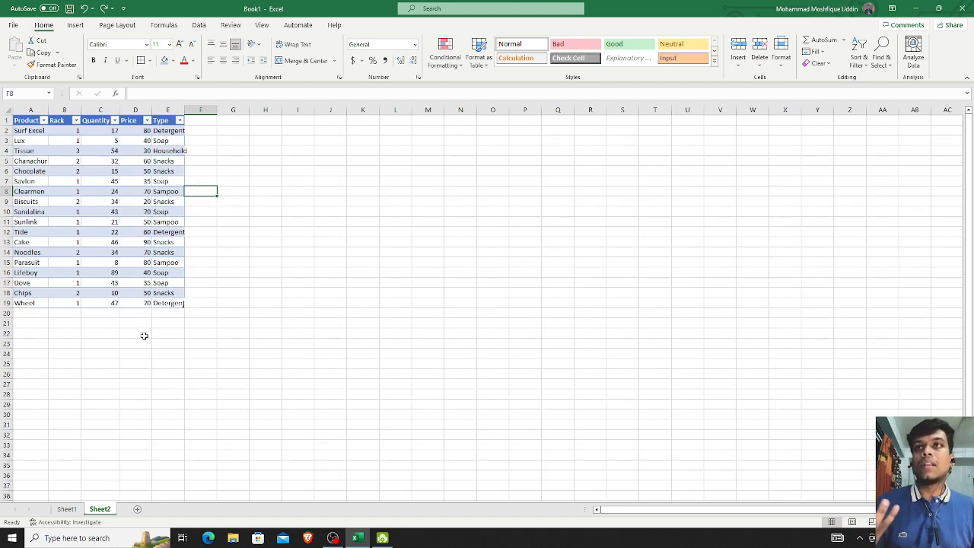
Apply the light green banded table style with gridlines to the product table in A1:E19, then deselect it
{"action": "left_click", "coordinate": [25, 131]}
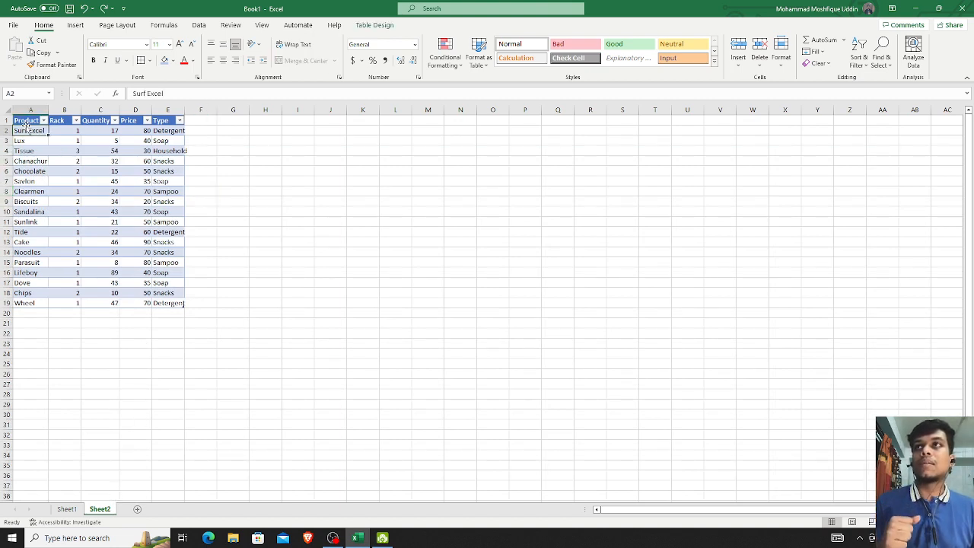
{"action": "left_click", "coordinate": [27, 120]}
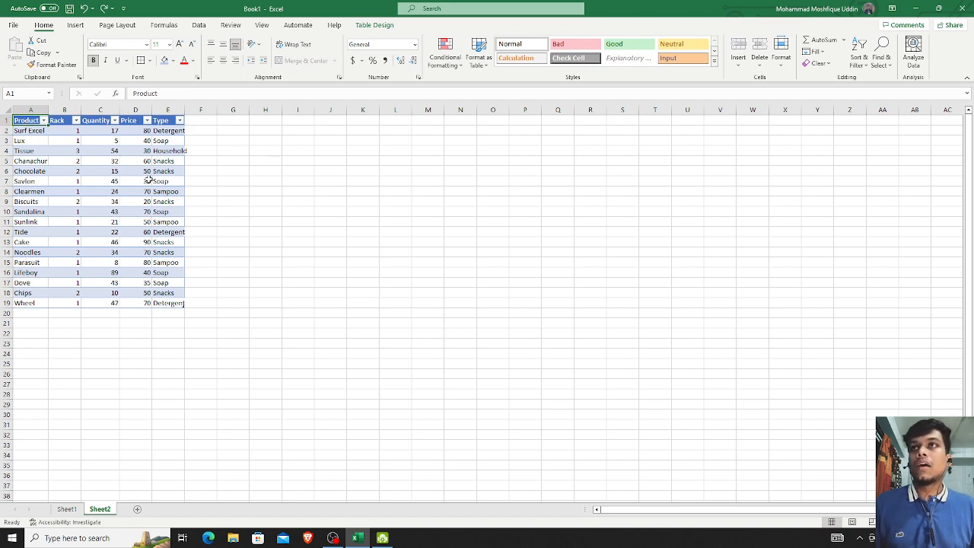
{"action": "left_click", "coordinate": [374, 25]}
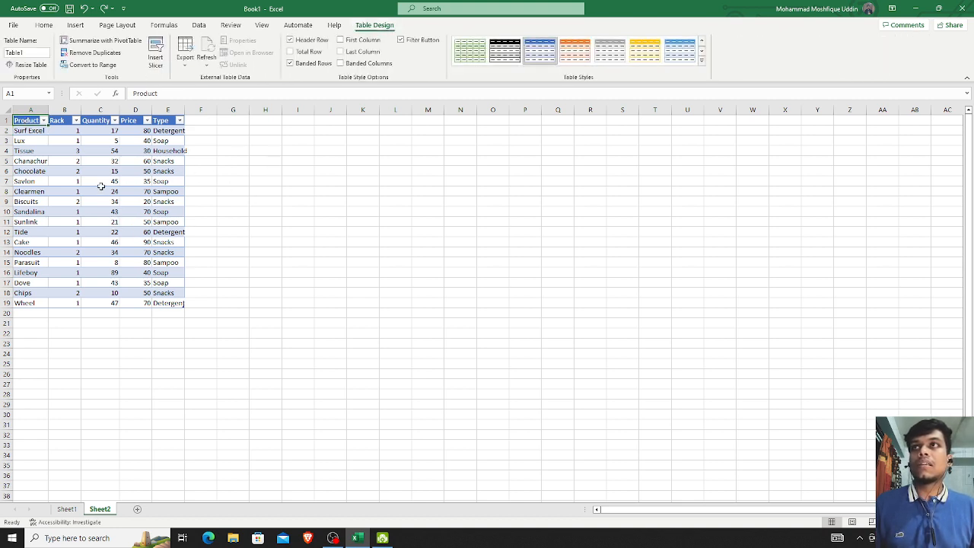
{"action": "left_click", "coordinate": [156, 303], "text": "shift"}
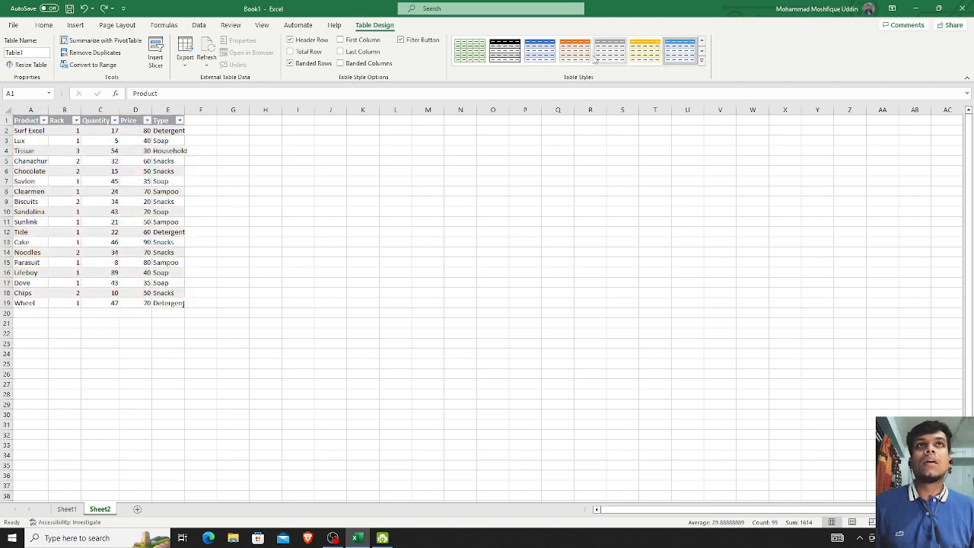
{"action": "left_click", "coordinate": [470, 49]}
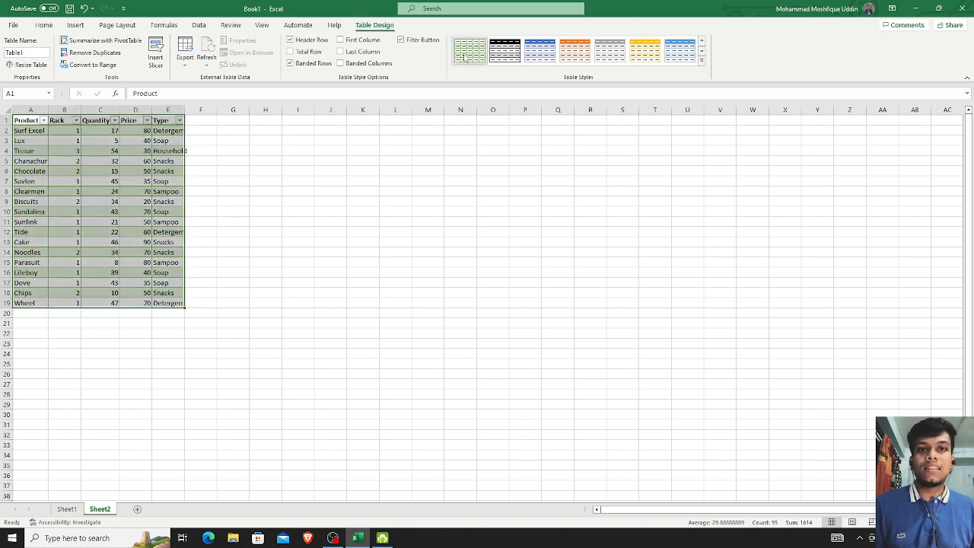
{"action": "left_click", "coordinate": [386, 160]}
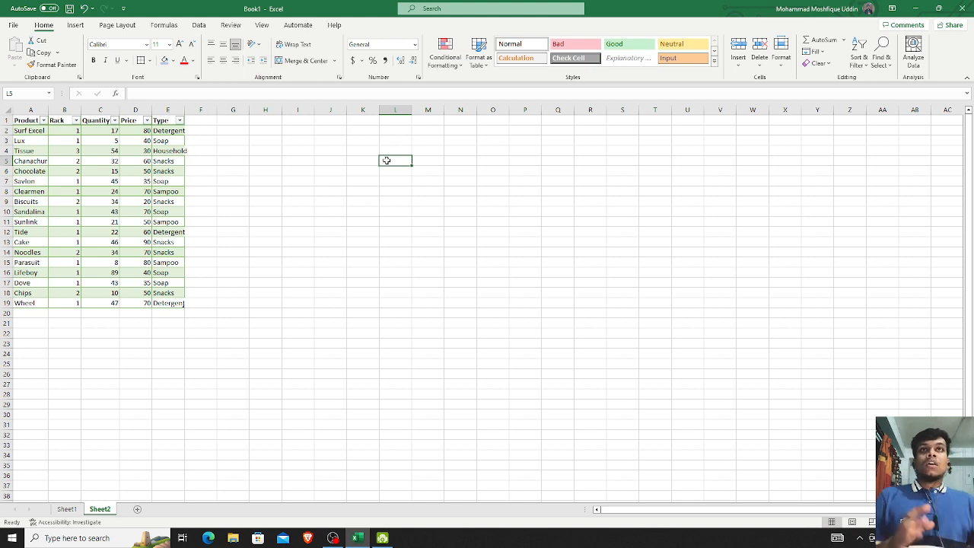